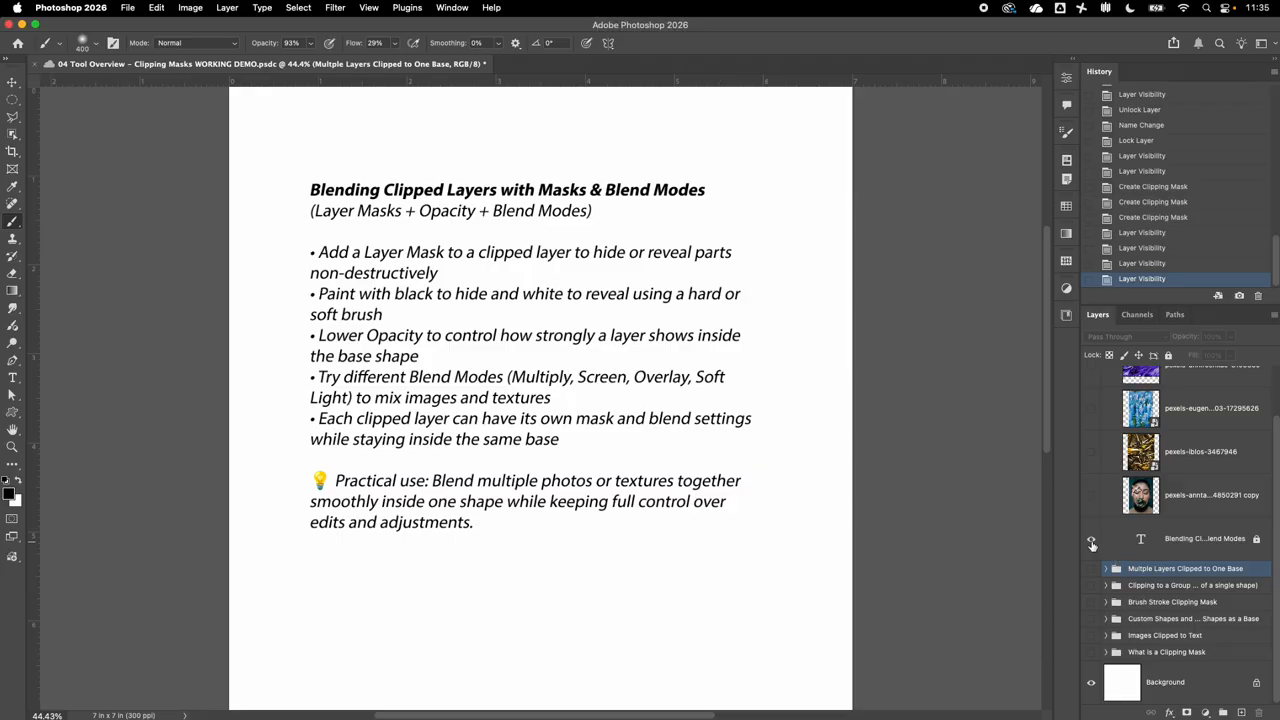
Show the Multiple Layers Clipped to One Base group instead of the notes text and reduce the opacity of its blue texture layer.
click(1091, 540)
click(1091, 569)
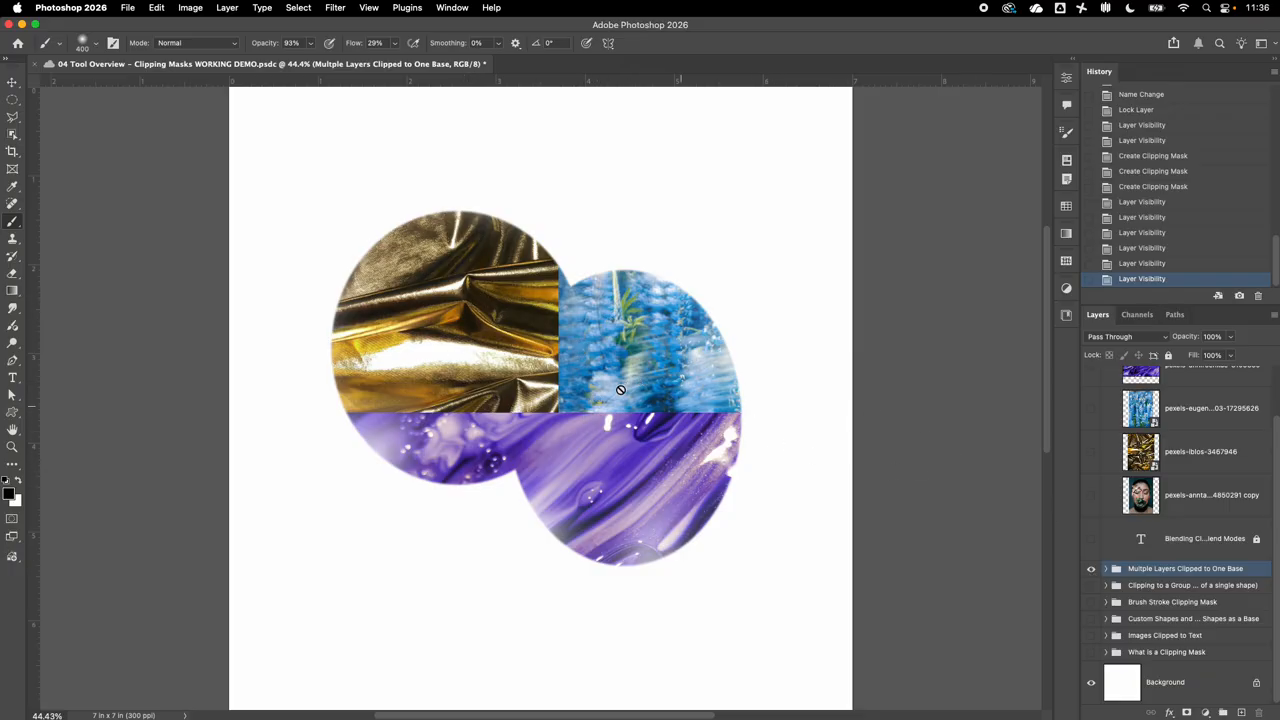
click(1106, 569)
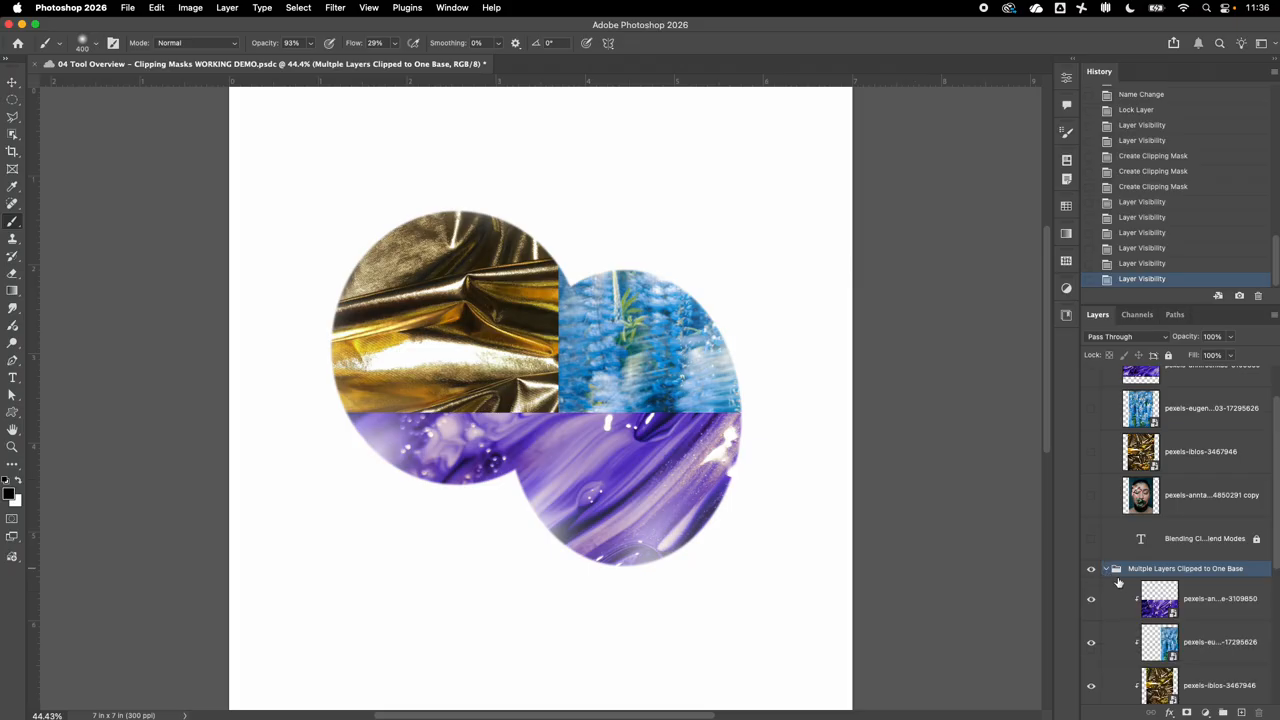
click(1148, 650)
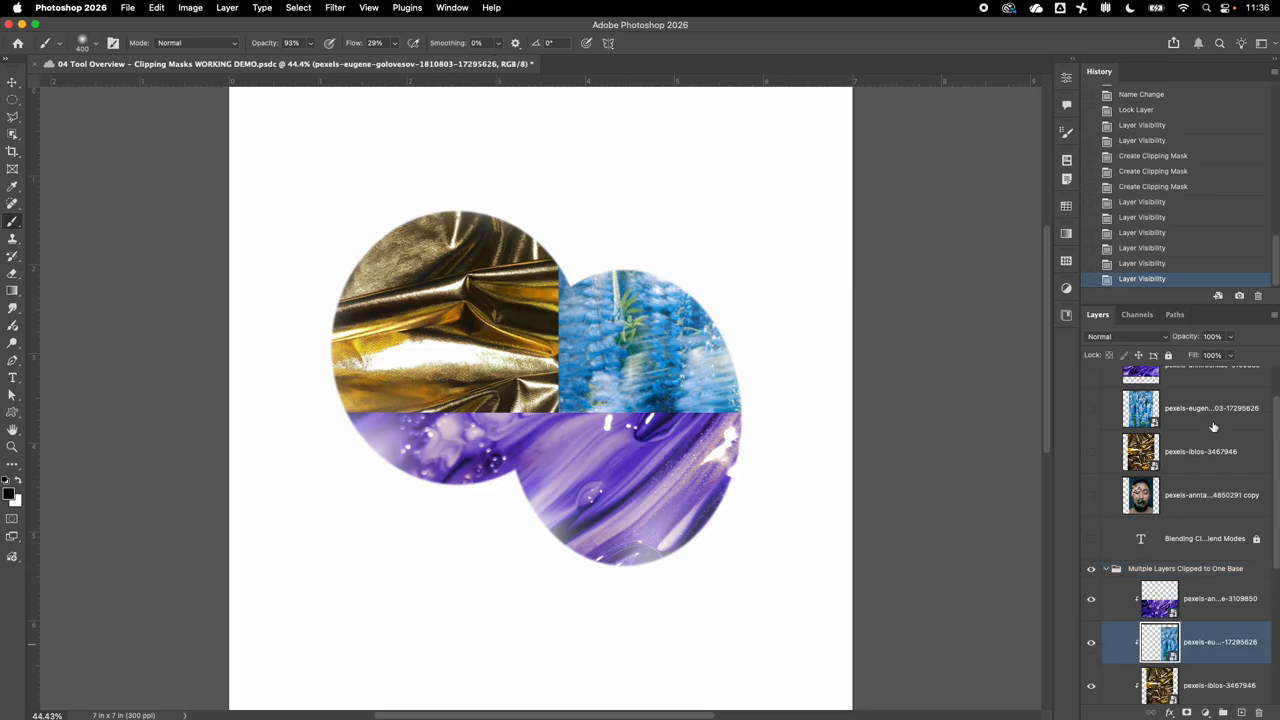
mouse_move(1233, 338)
mouse_down()
mouse_move(1189, 356)
mouse_move(1240, 356)
mouse_up()
Set the opacity of the clipped purple texture layer to 38%.
click(1176, 600)
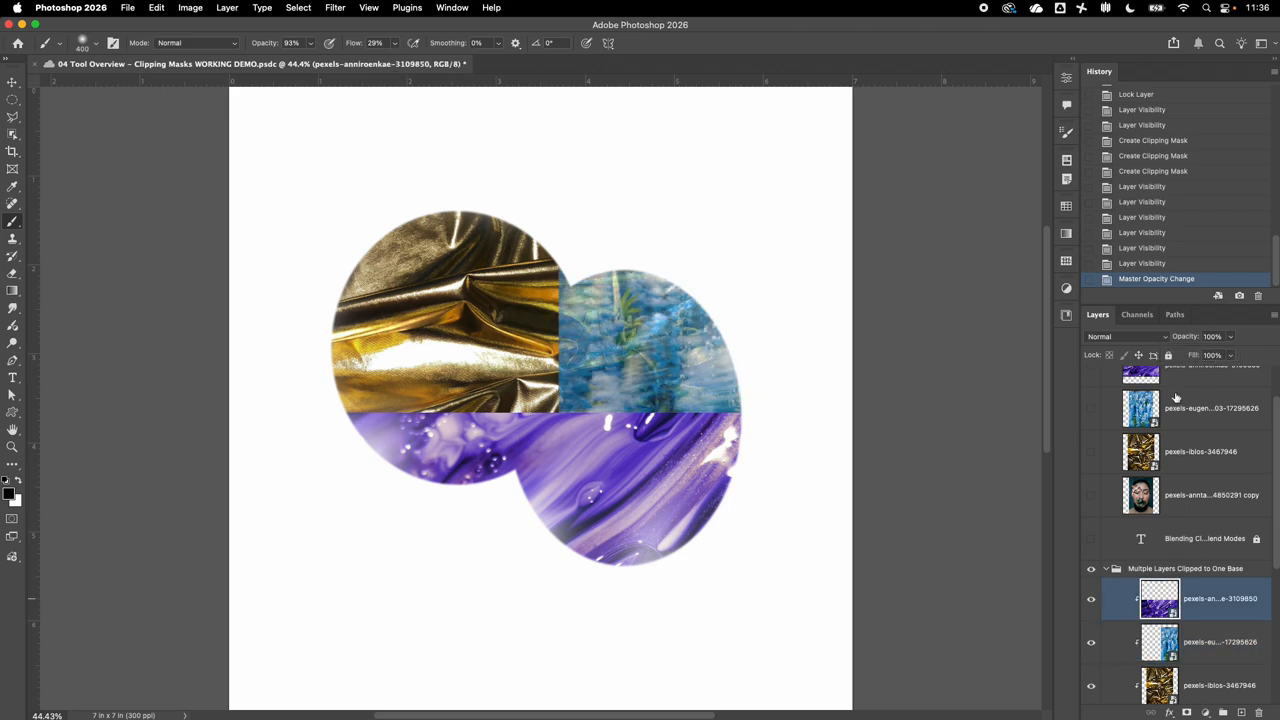
click(1229, 338)
click(1193, 355)
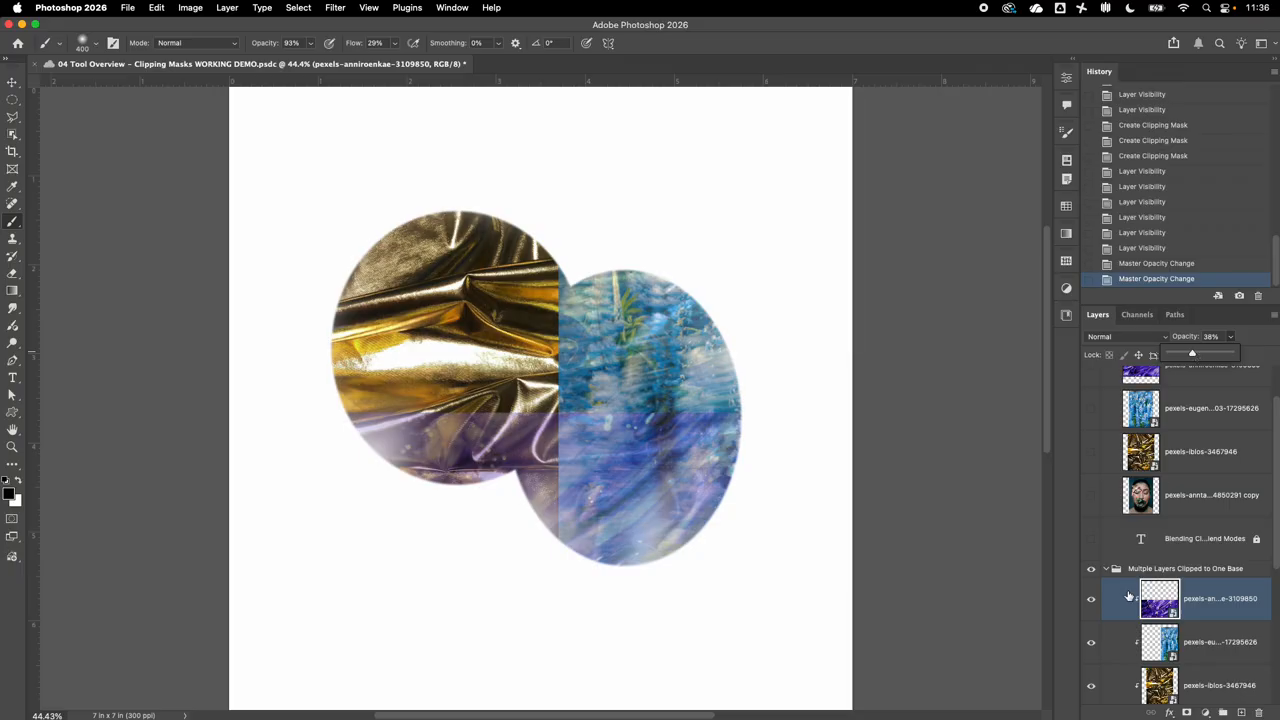
Hide and collapse the Multiple Layers Clipped to One Base group, and display the portrait photo layer with the notes text hidden.
click(1092, 569)
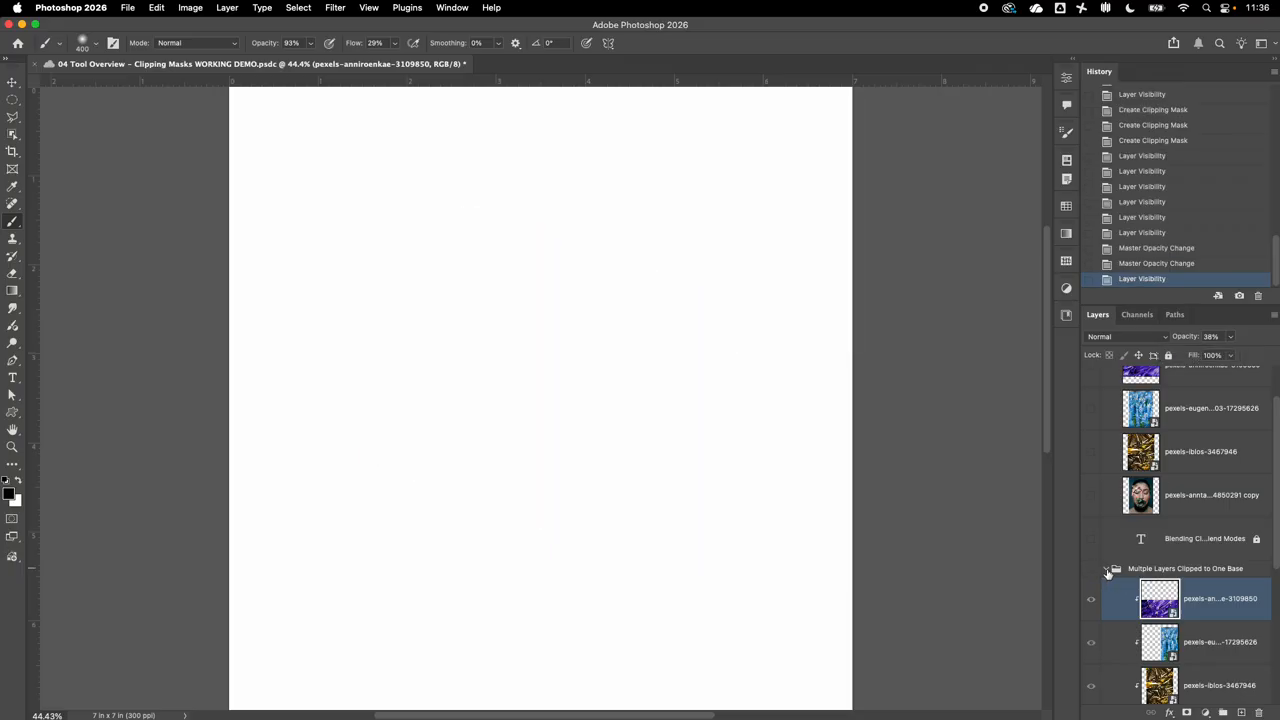
click(1106, 569)
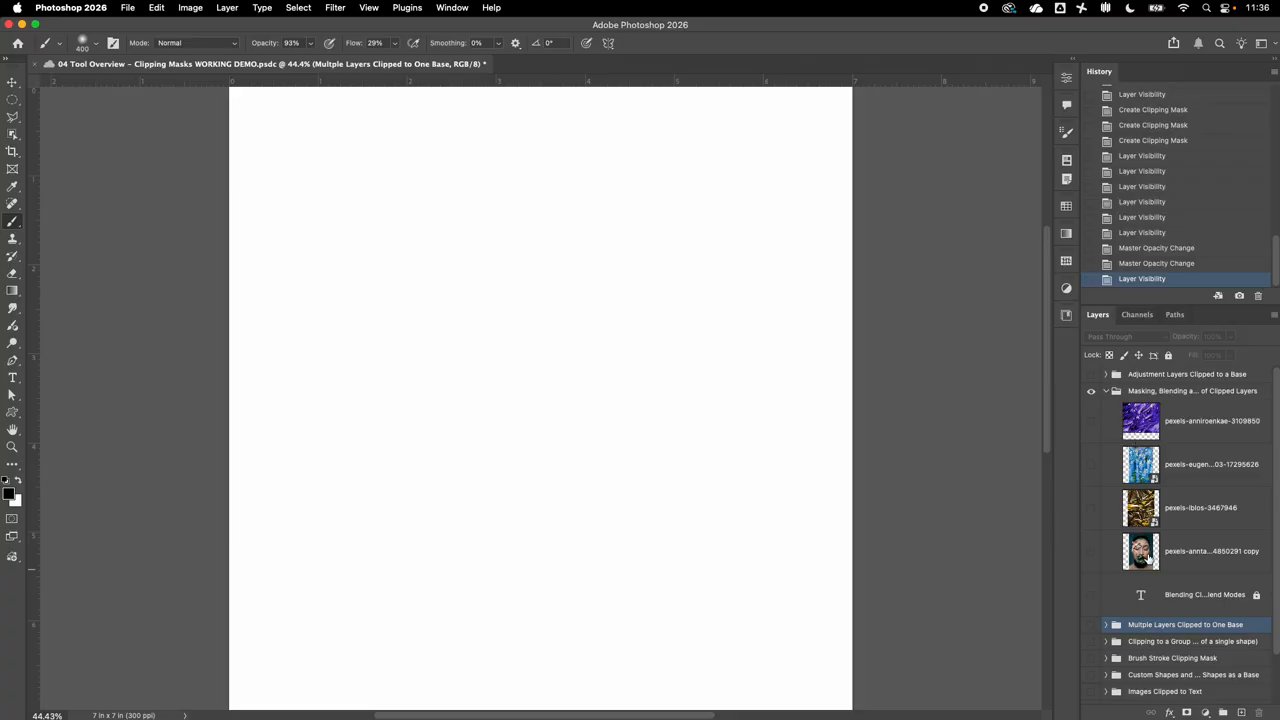
click(1188, 569)
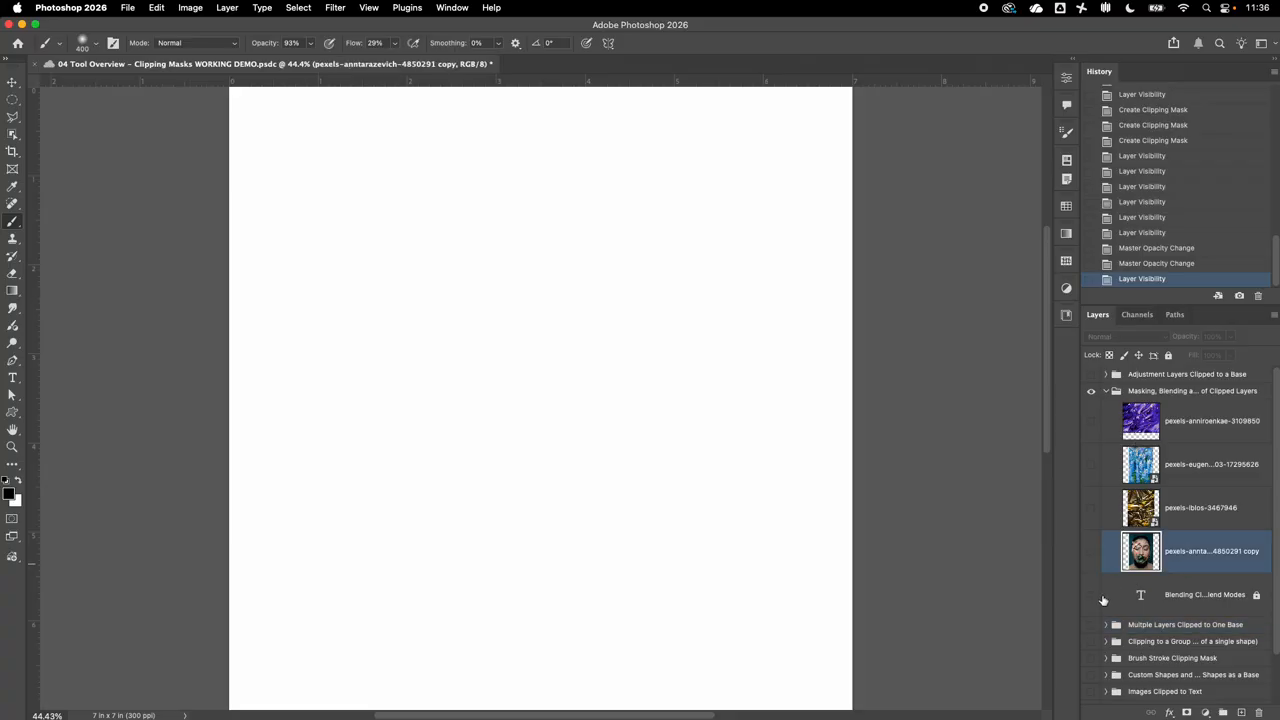
click(1092, 595)
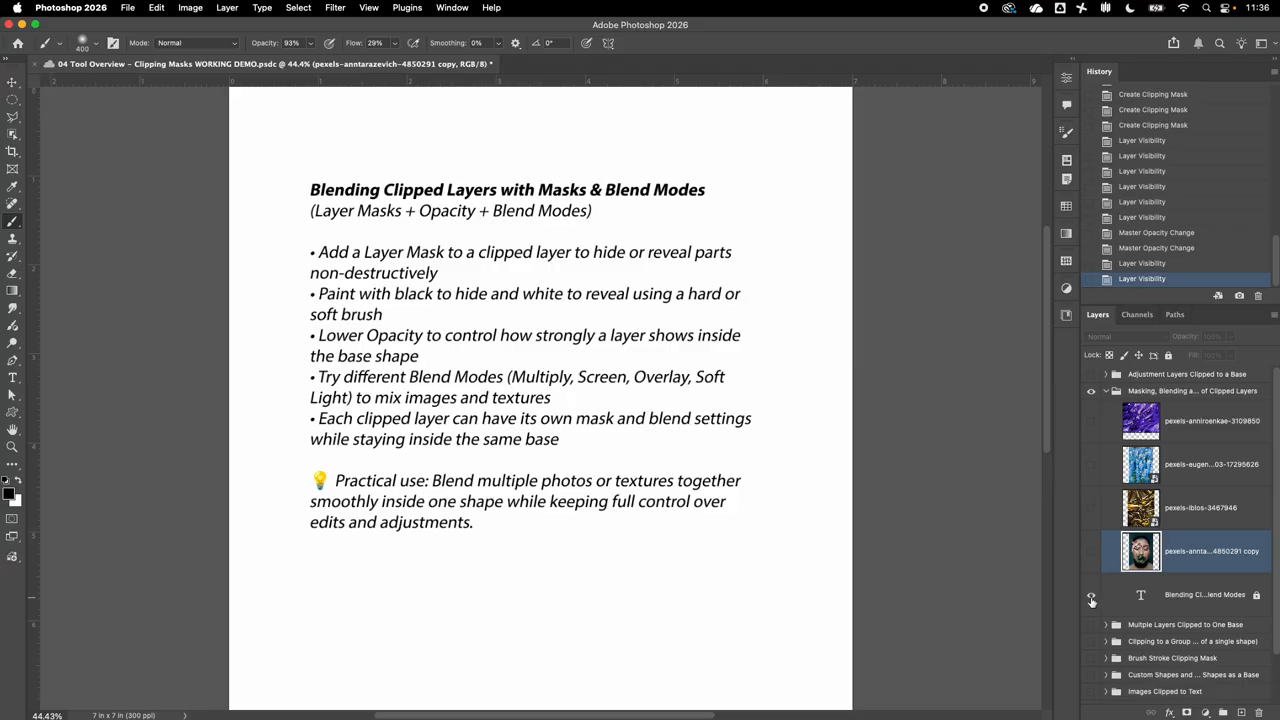
click(1091, 596)
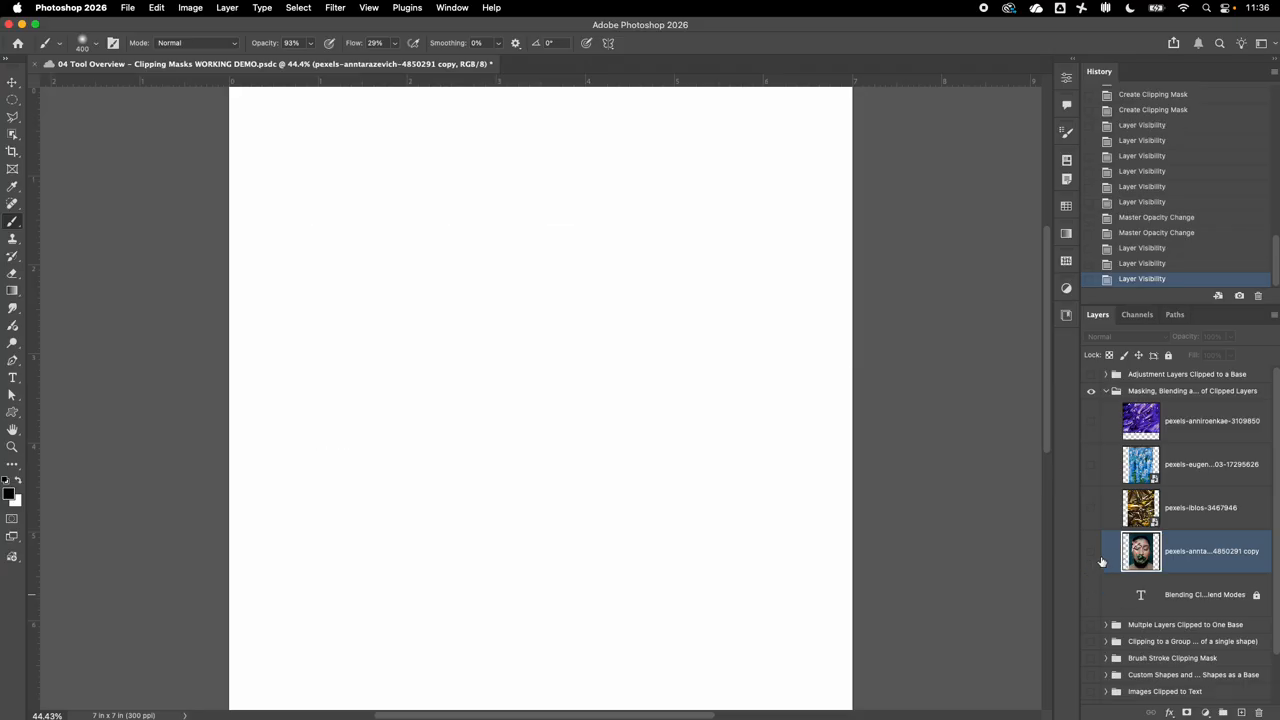
click(1091, 553)
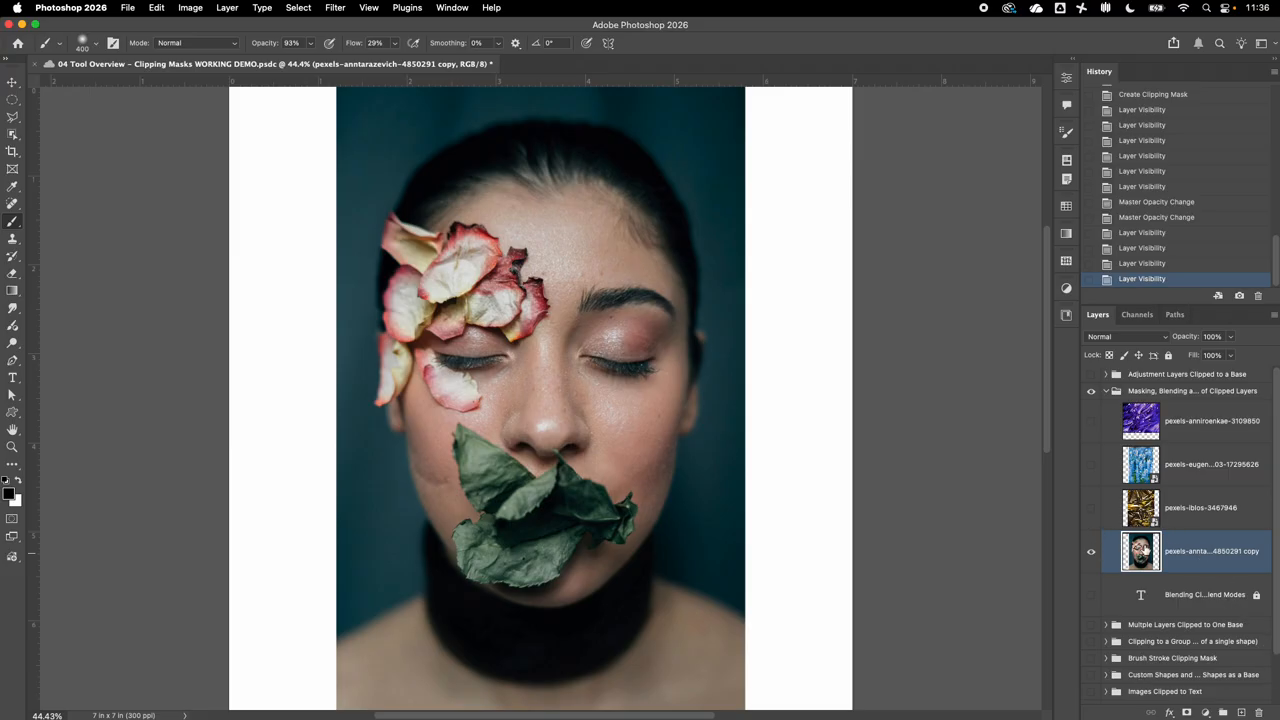
key(v)
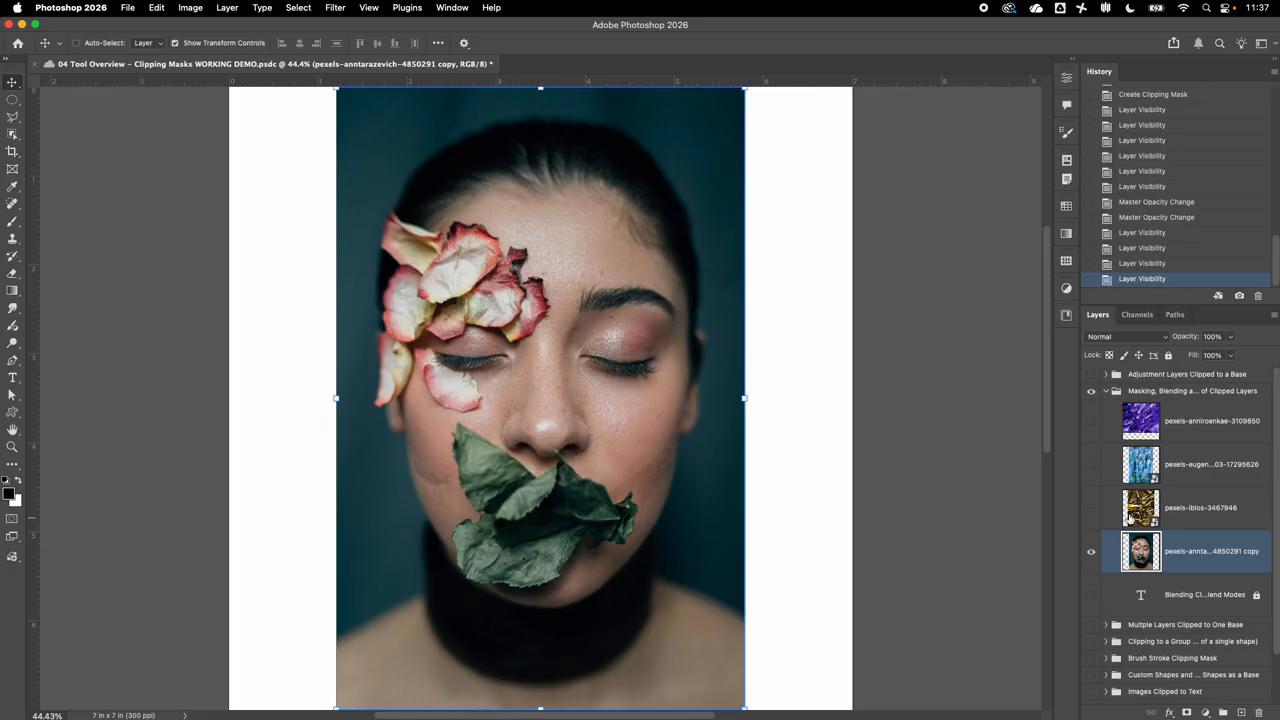
Show the gold fabric layer and clip it to the portrait layer below it.
click(1091, 510)
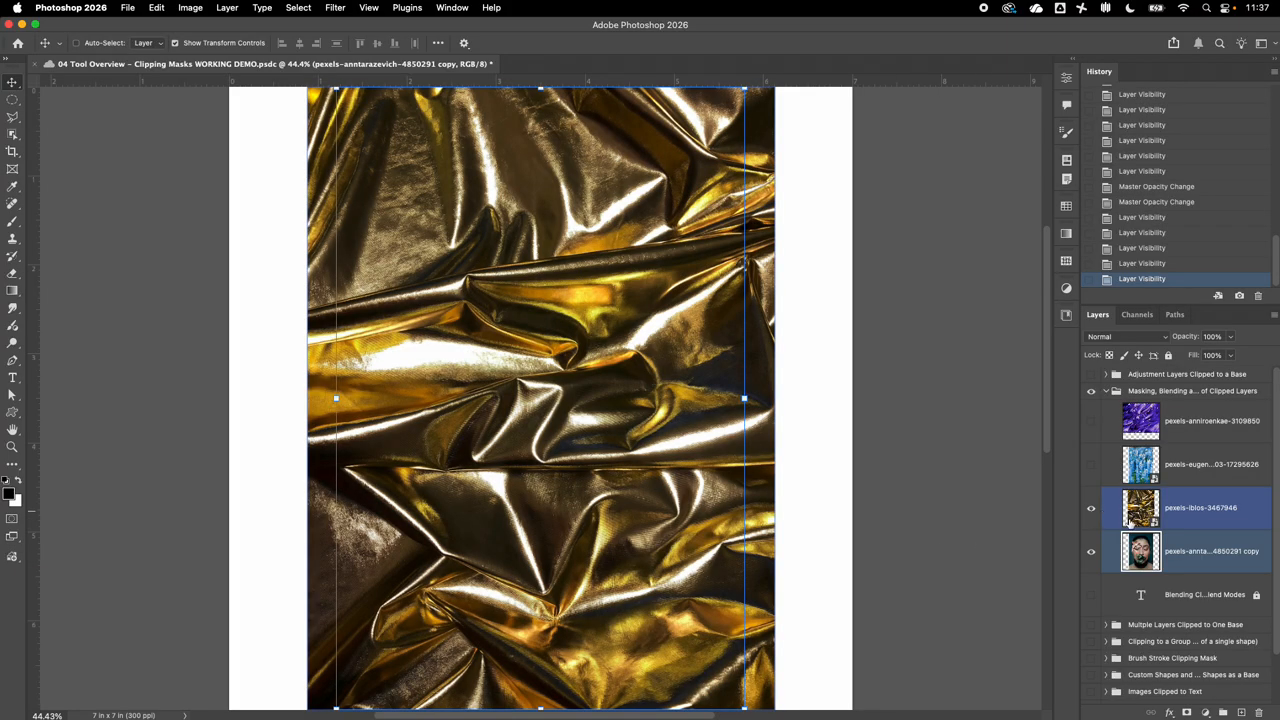
click(1138, 548)
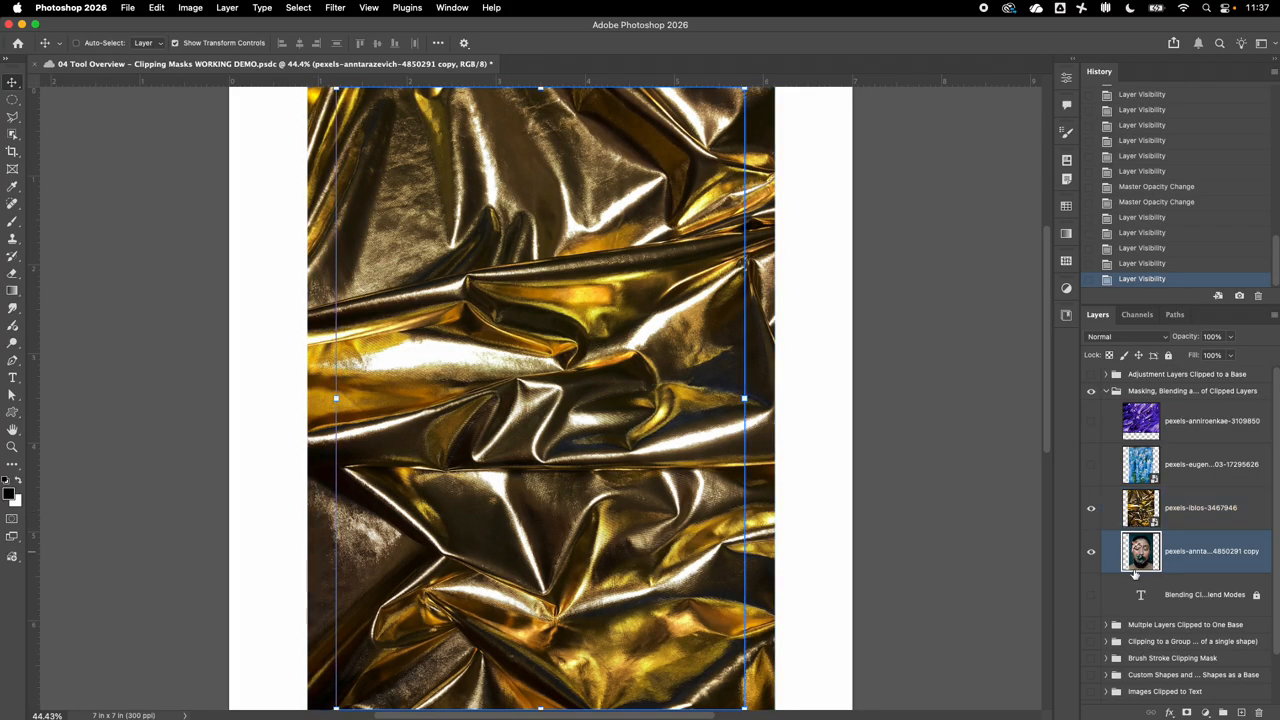
click(1092, 510)
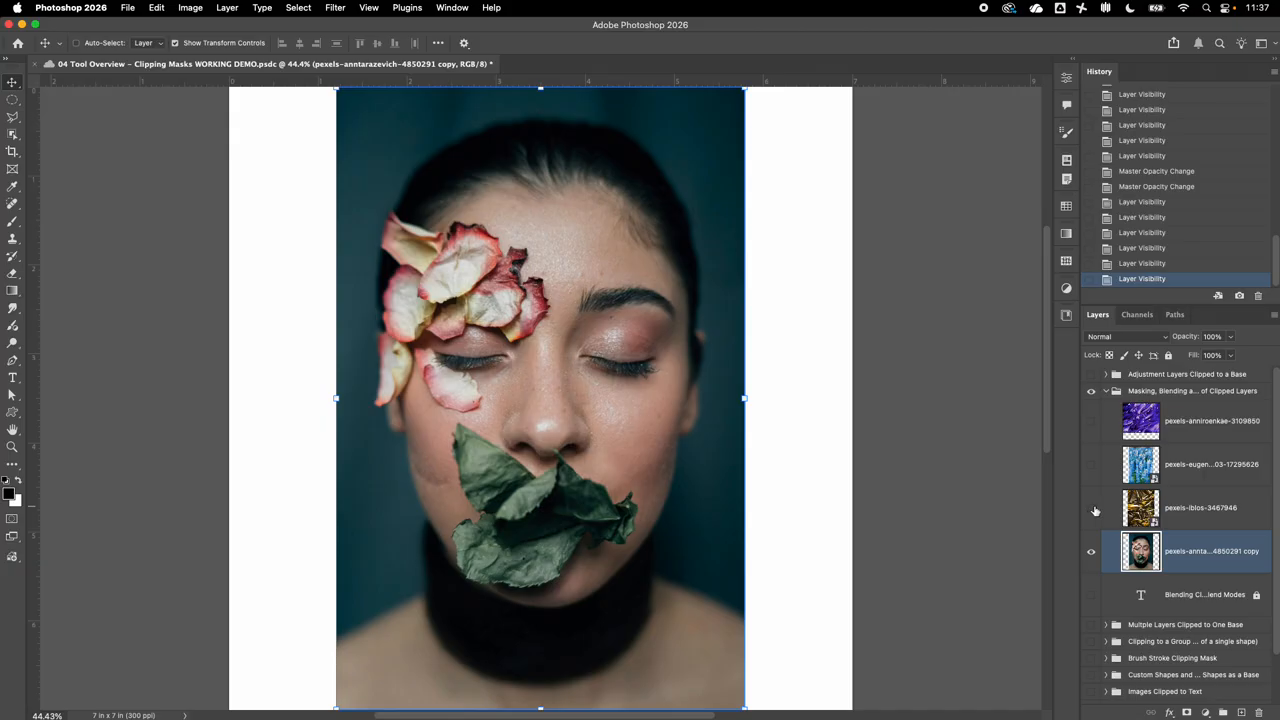
click(1091, 510)
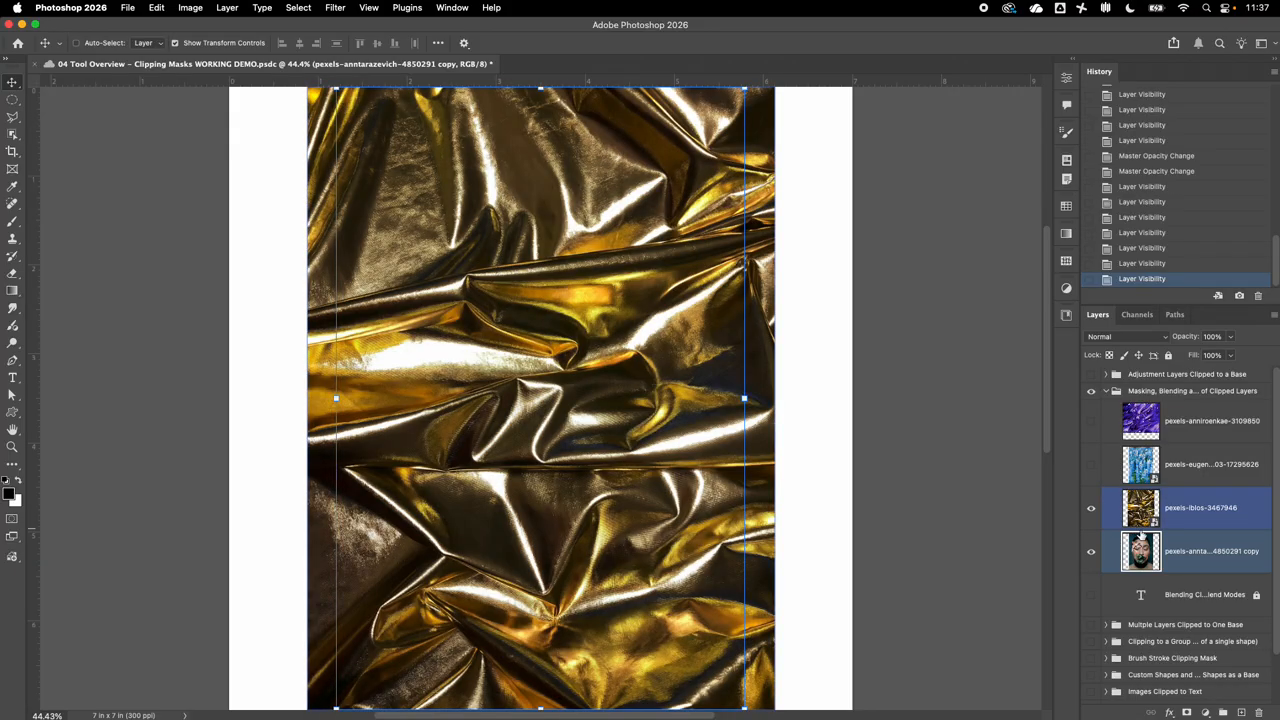
alt+click(1139, 528)
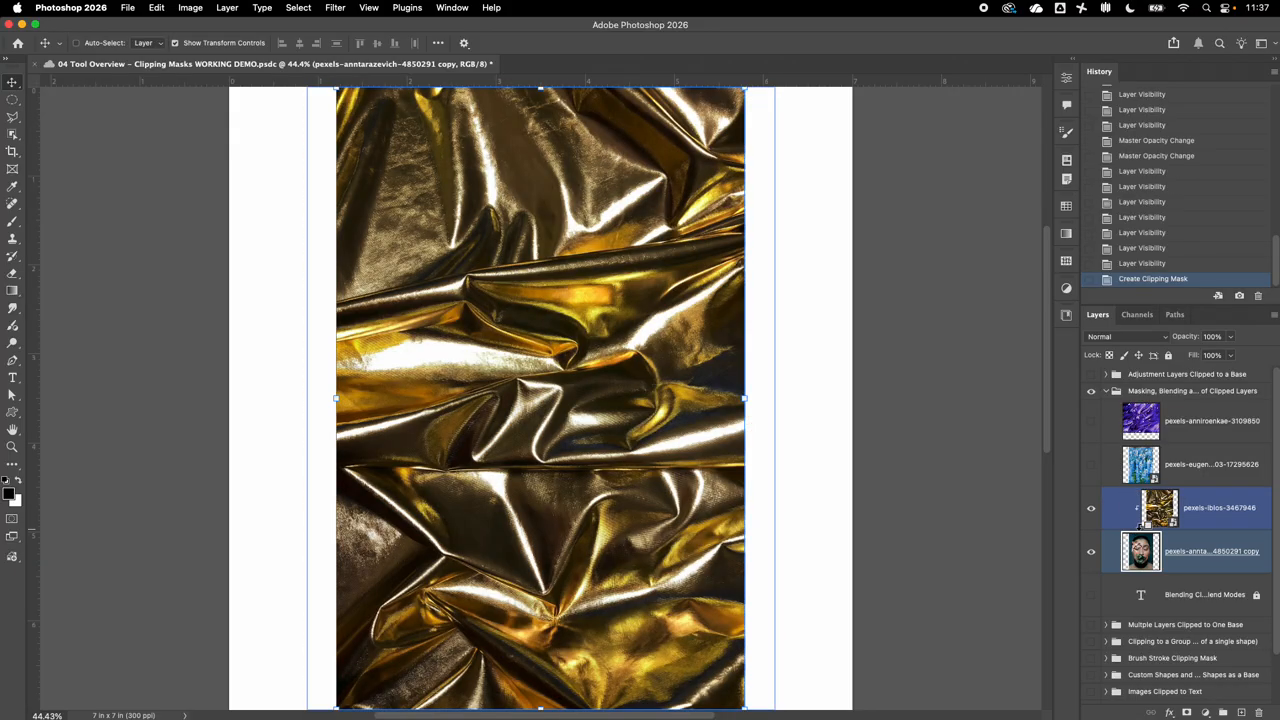
Set the opacity of the clipped gold fabric layer to 53%.
click(1154, 516)
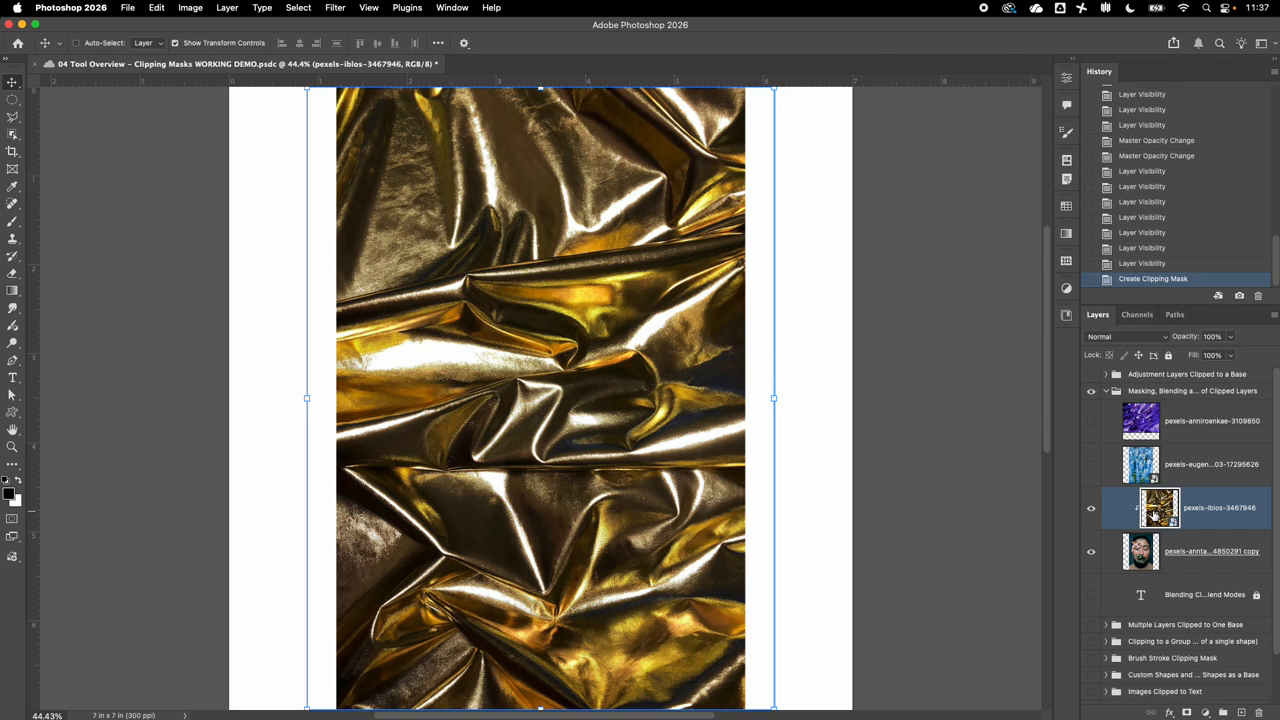
click(1231, 337)
click(1203, 353)
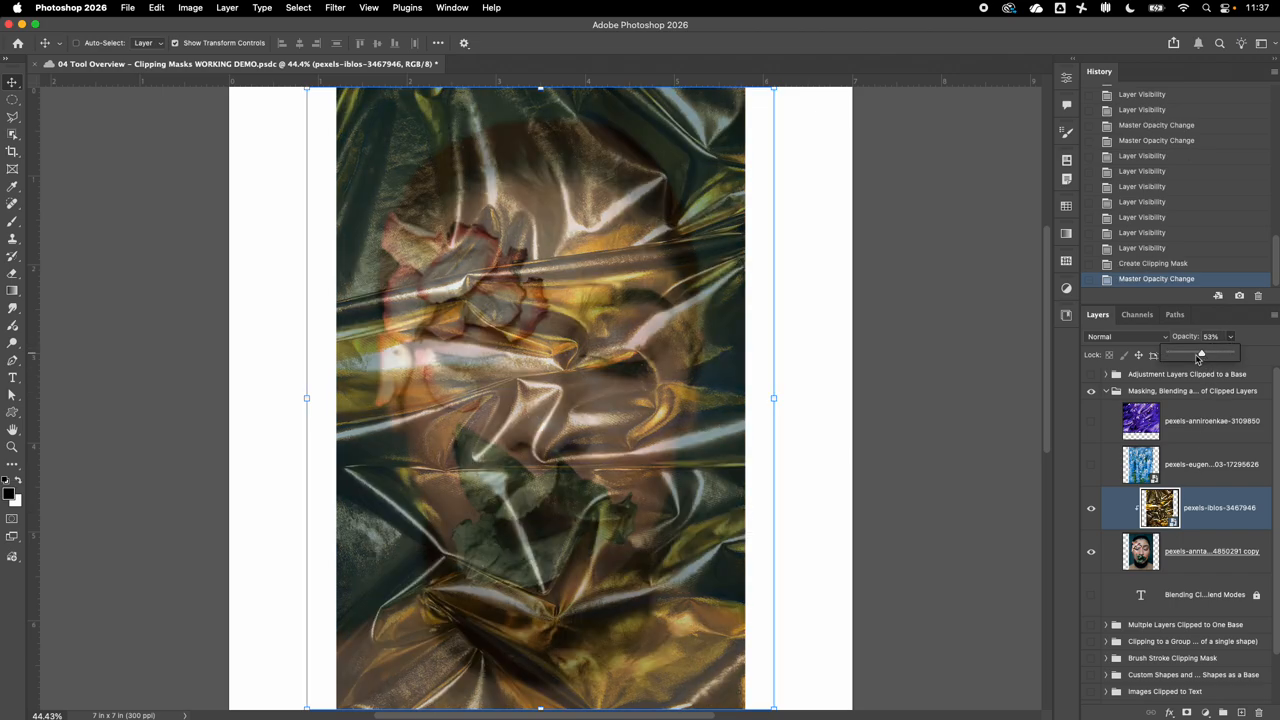
mouse_move(1199, 358)
mouse_down()
mouse_move(1188, 358)
mouse_move(1202, 356)
mouse_up()
click(1168, 515)
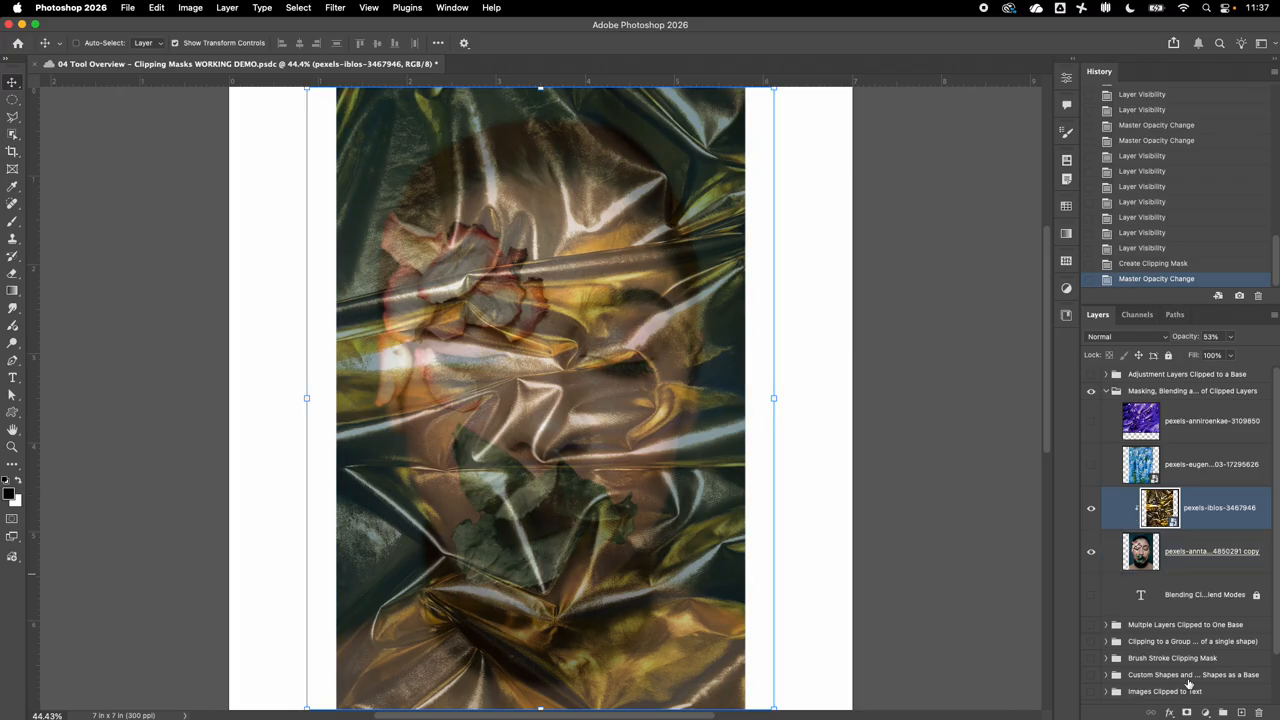
Add a layer mask to the gold fabric layer at 100% opacity and brush black over the face to reveal the portrait.
click(1187, 713)
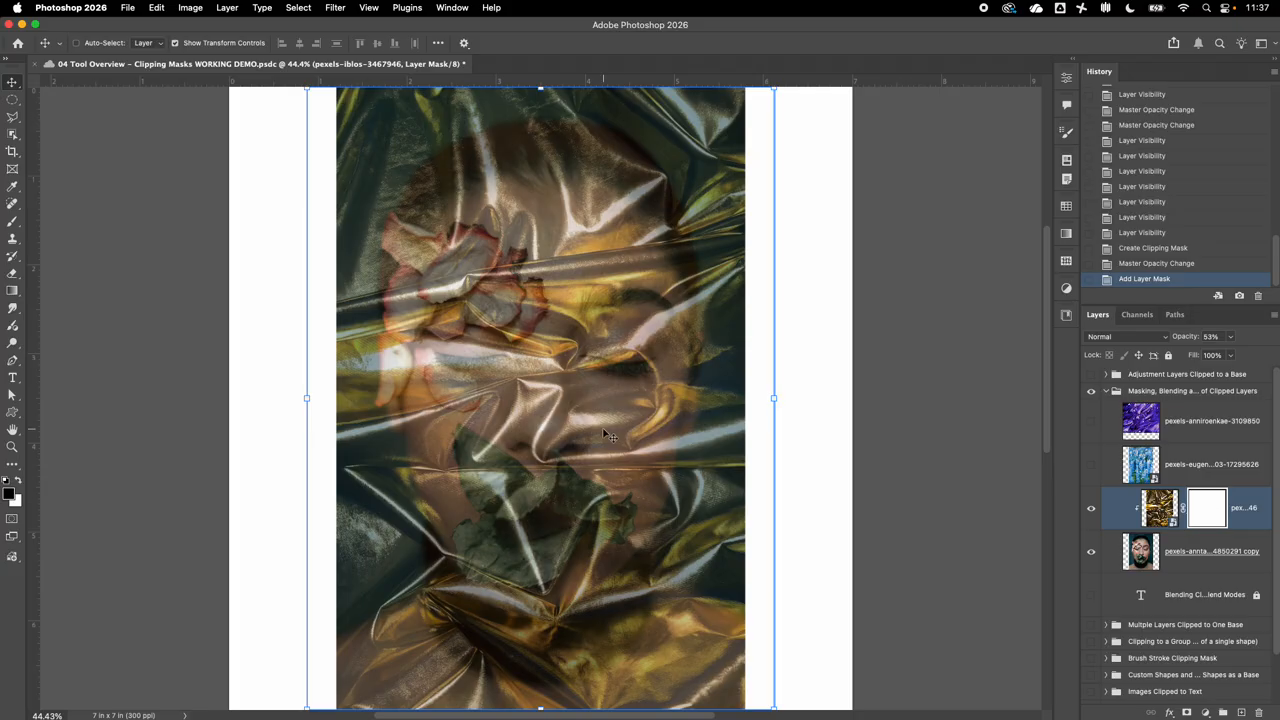
key(b)
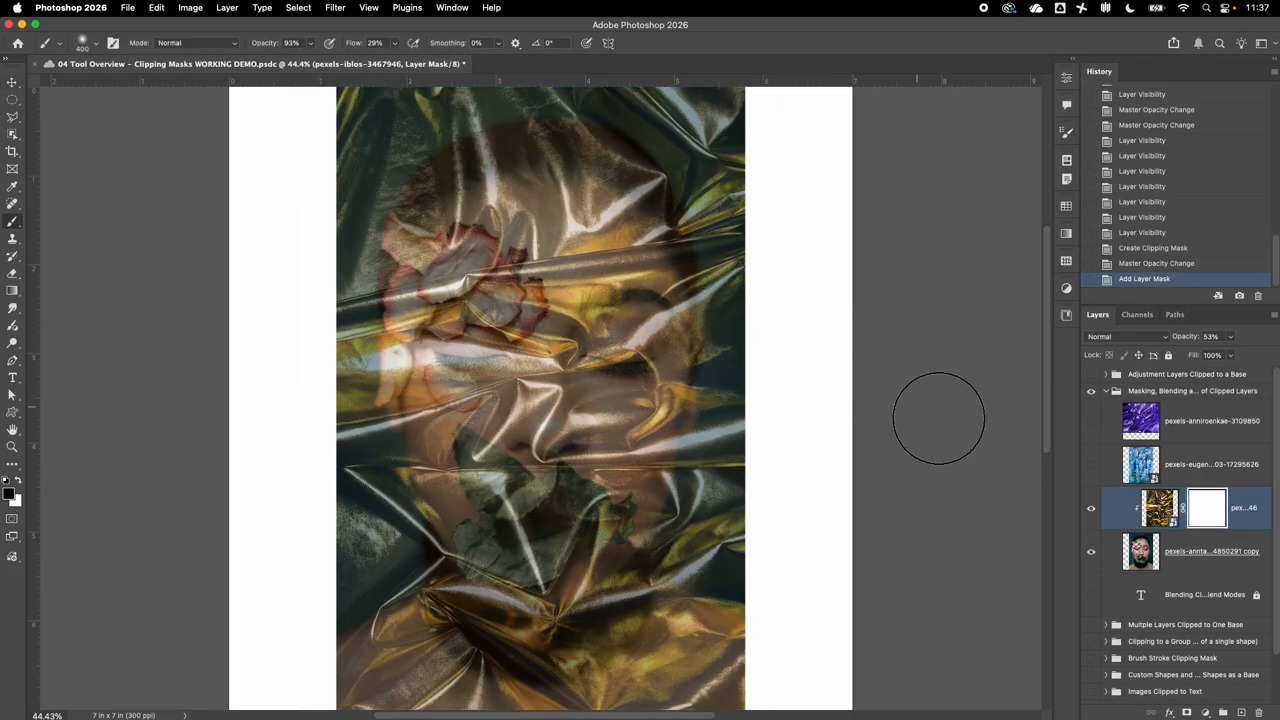
click(1230, 338)
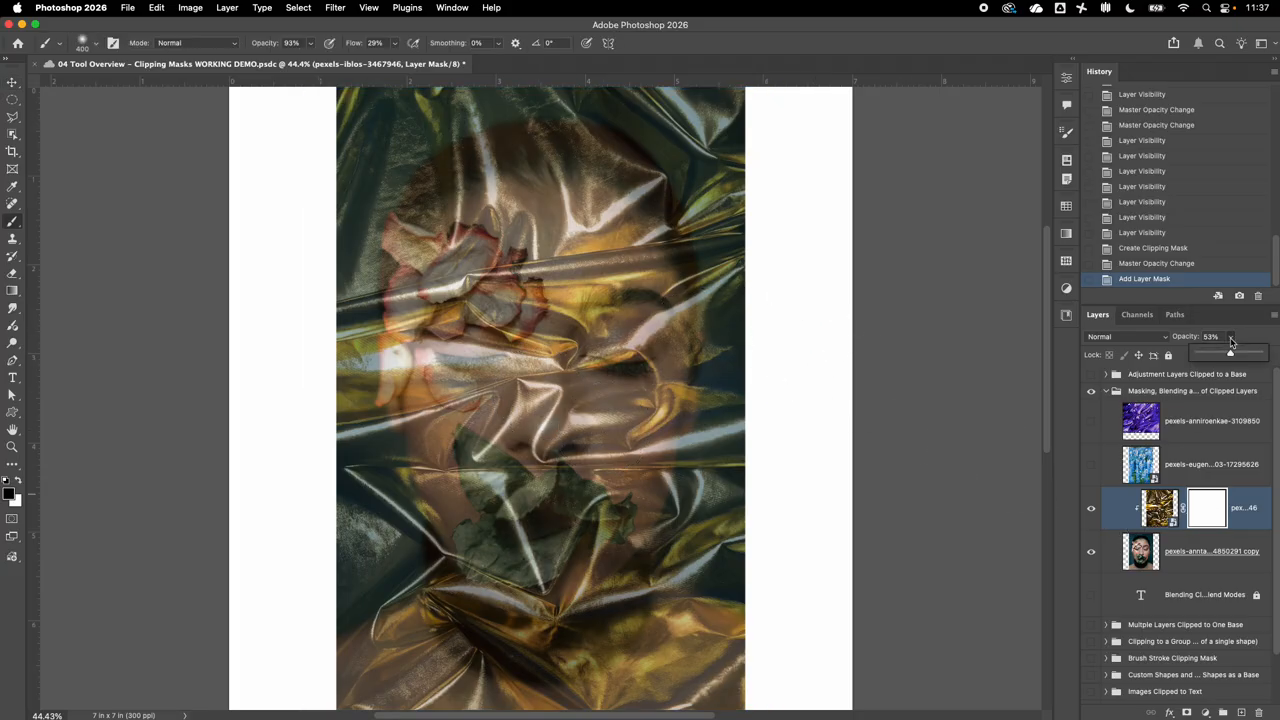
drag(1230, 355, 1268, 356)
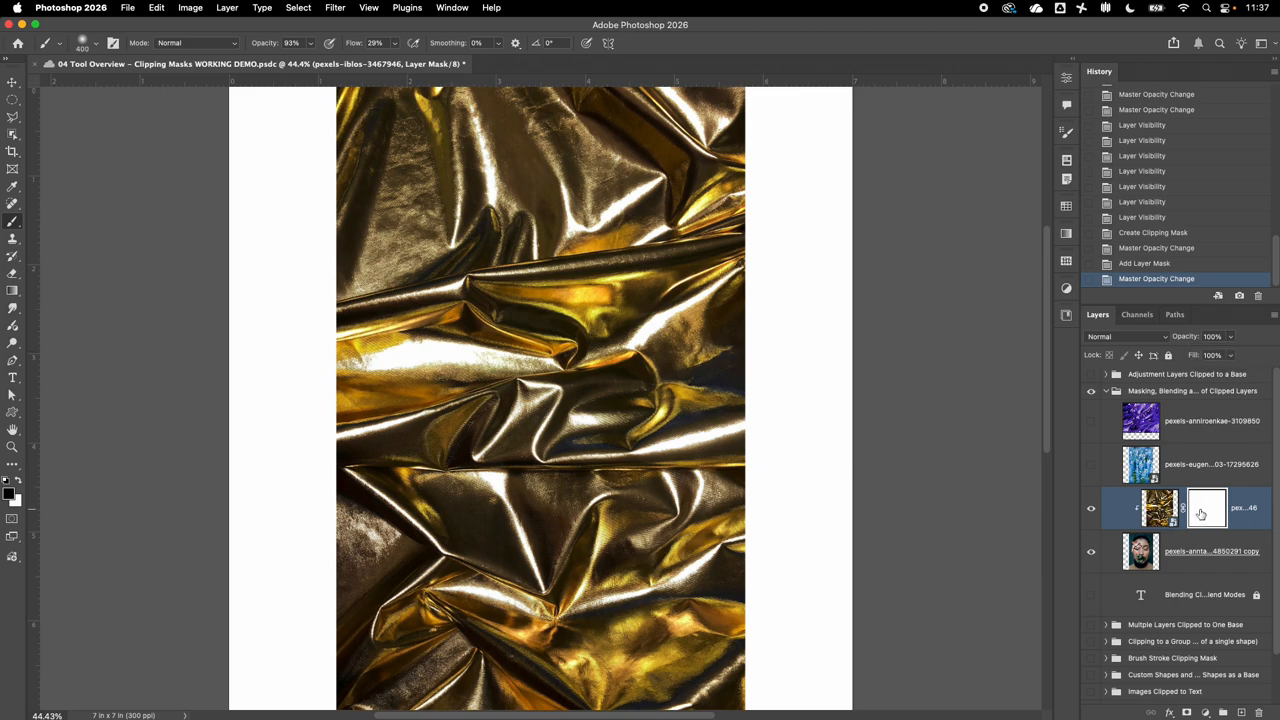
mouse_move(490, 370)
mouse_down()
mouse_move(507, 450)
mouse_move(436, 483)
mouse_move(541, 348)
mouse_move(543, 458)
mouse_move(562, 389)
mouse_move(579, 405)
mouse_move(573, 501)
mouse_move(623, 344)
mouse_move(479, 308)
mouse_move(514, 422)
mouse_move(496, 360)
mouse_move(659, 355)
mouse_move(644, 511)
mouse_move(493, 512)
mouse_move(526, 352)
mouse_move(620, 368)
mouse_up()
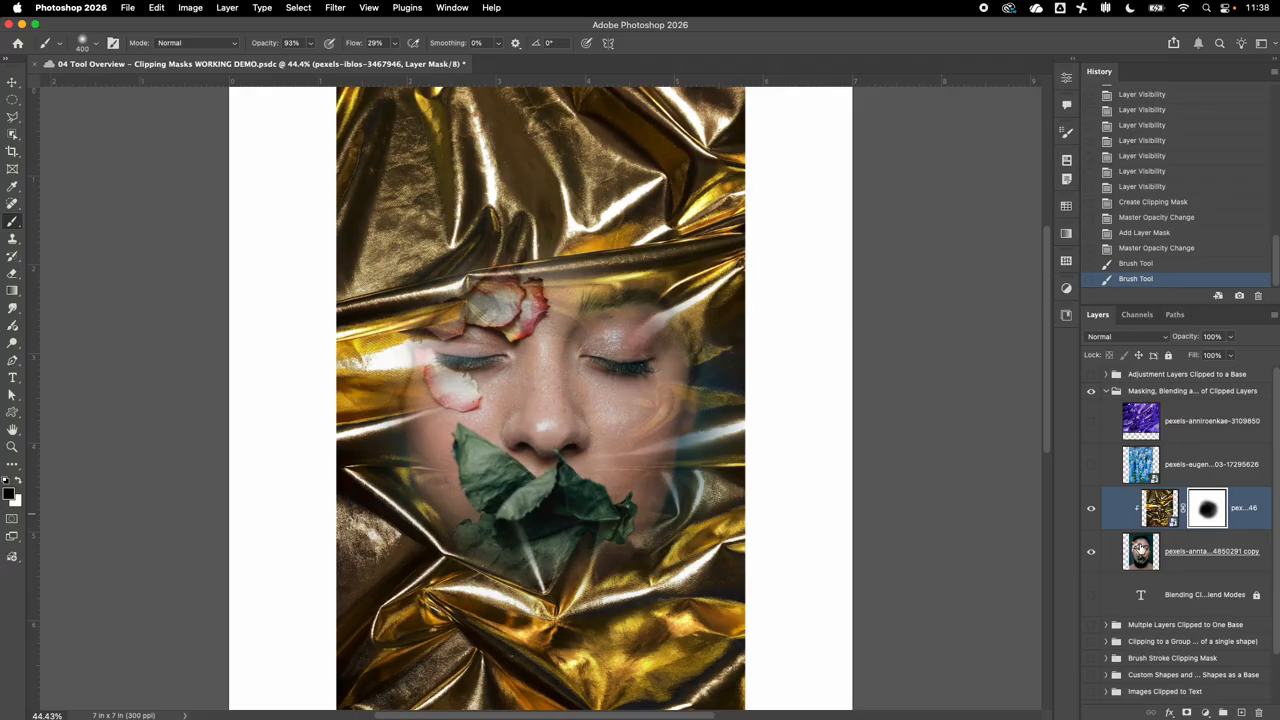
Lower the masked gold fabric layer's opacity to 86% and save the document.
click(1159, 508)
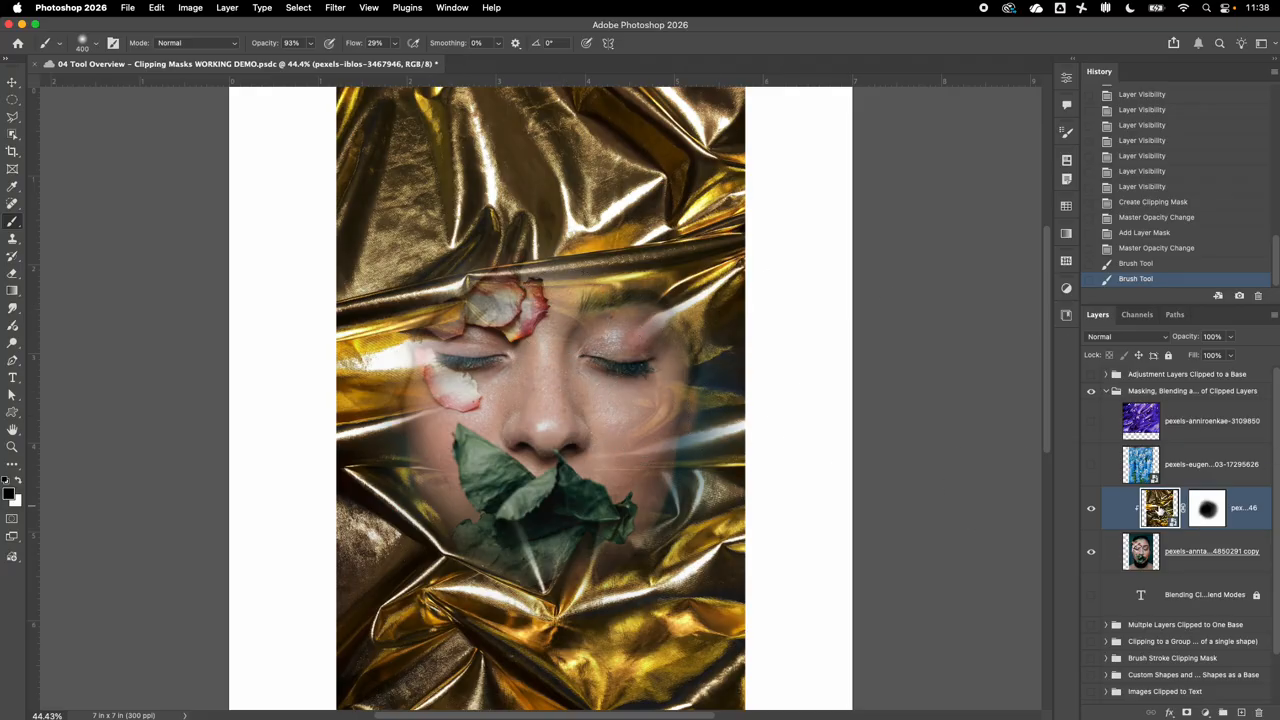
click(1230, 338)
mouse_move(1237, 355)
mouse_down()
mouse_move(1205, 357)
mouse_move(1222, 357)
mouse_up()
key(super+s)
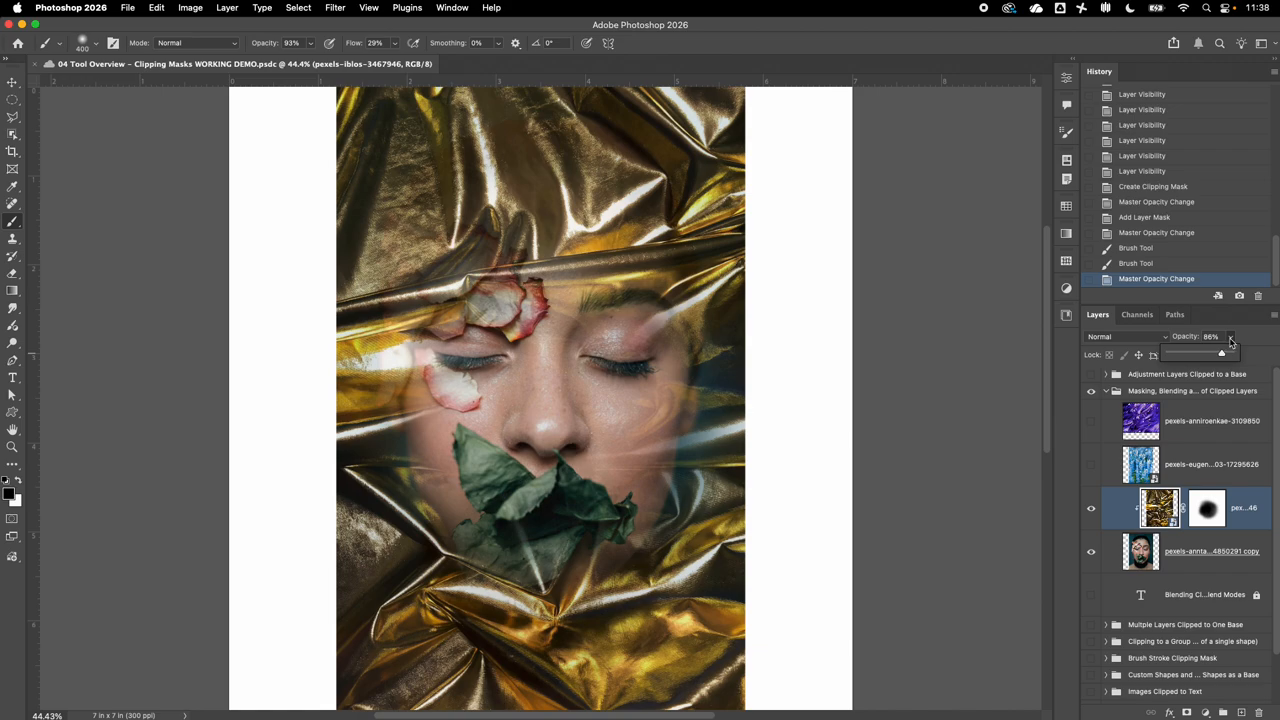
Set the masked gold fabric layer's opacity to 59%.
click(1231, 341)
click(1232, 341)
click(1215, 357)
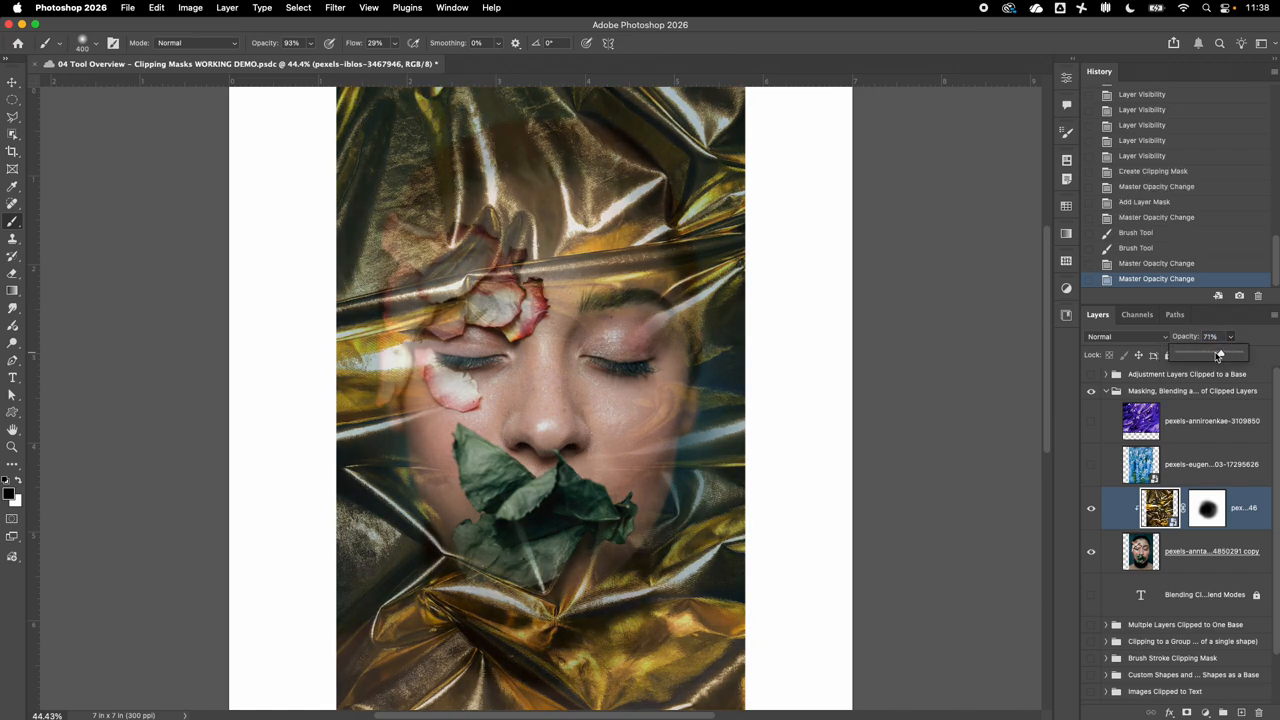
drag(1219, 356, 1215, 356)
Paint white over the face area on the gold layer's mask to bring the fabric texture back.
click(1205, 512)
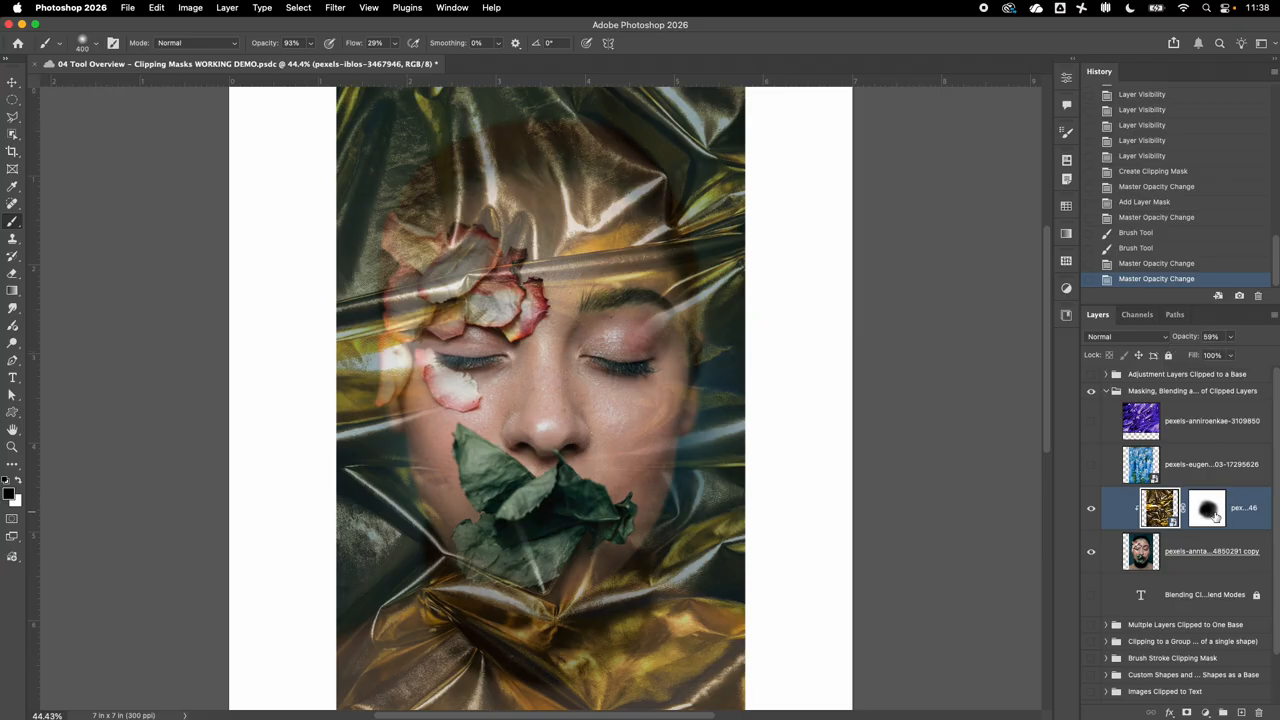
click(1205, 512)
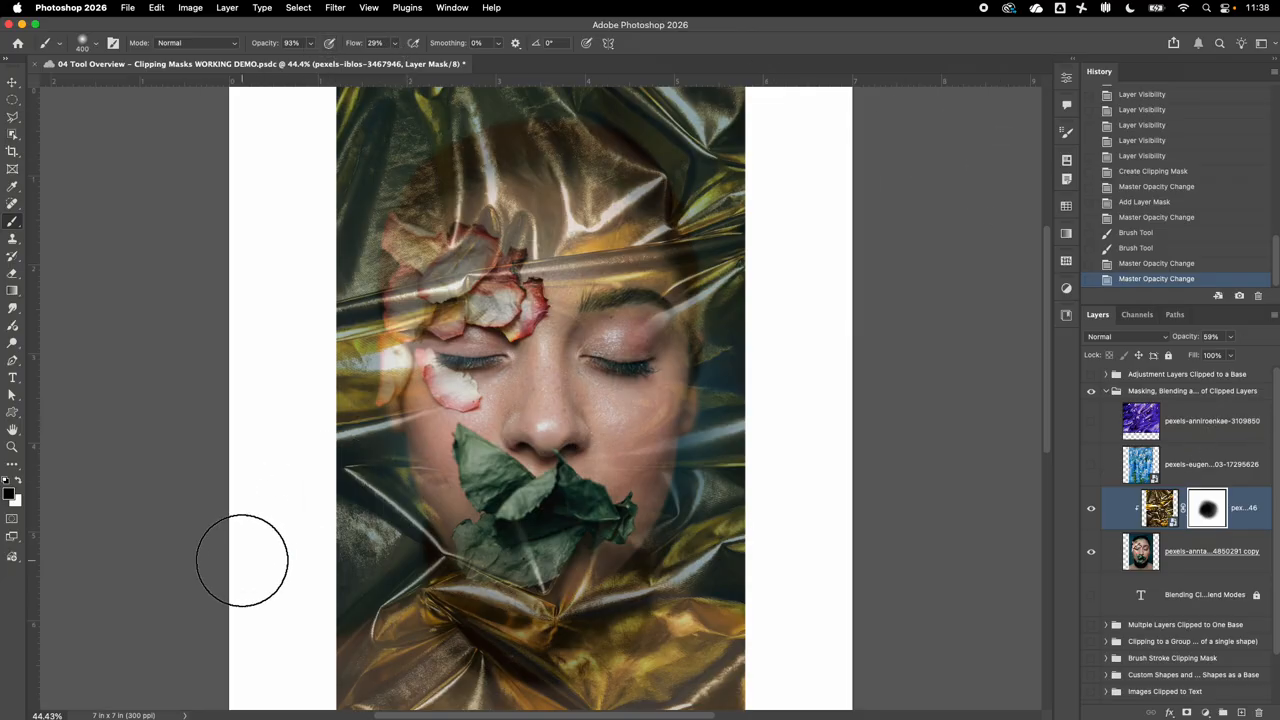
click(20, 480)
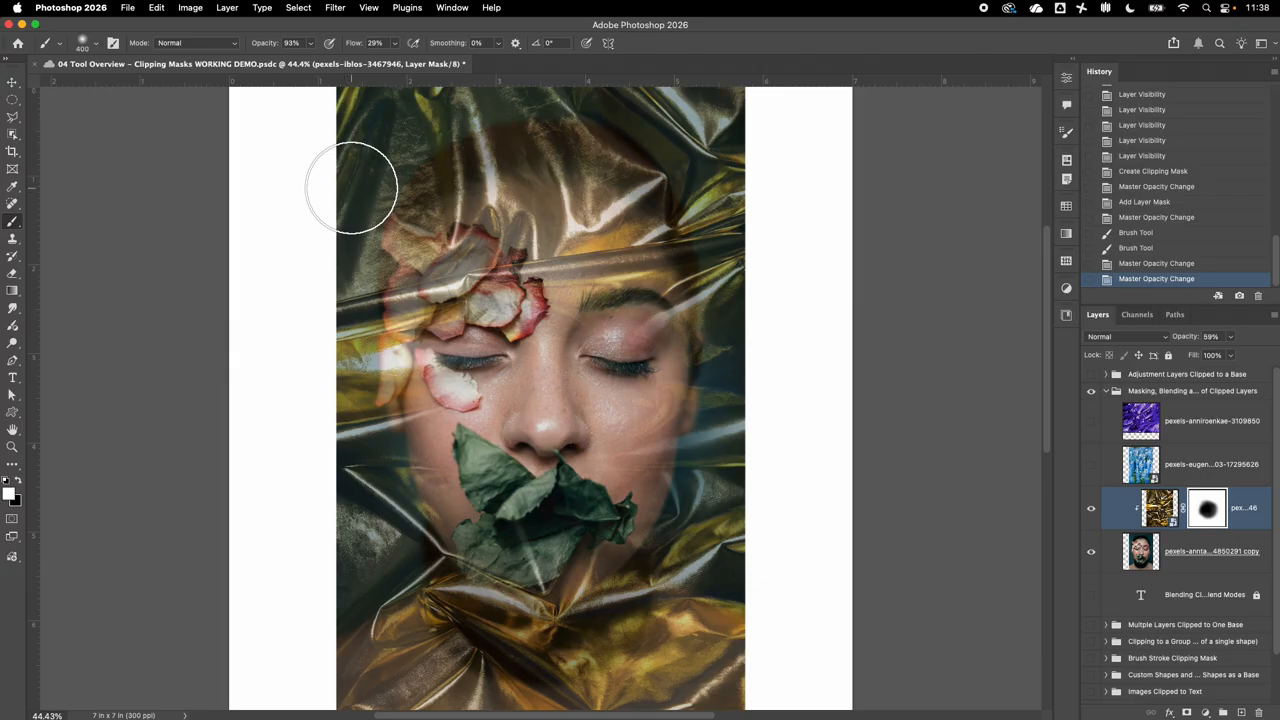
mouse_move(434, 250)
mouse_down()
mouse_move(557, 350)
mouse_move(622, 326)
mouse_move(499, 275)
mouse_move(410, 408)
mouse_up()
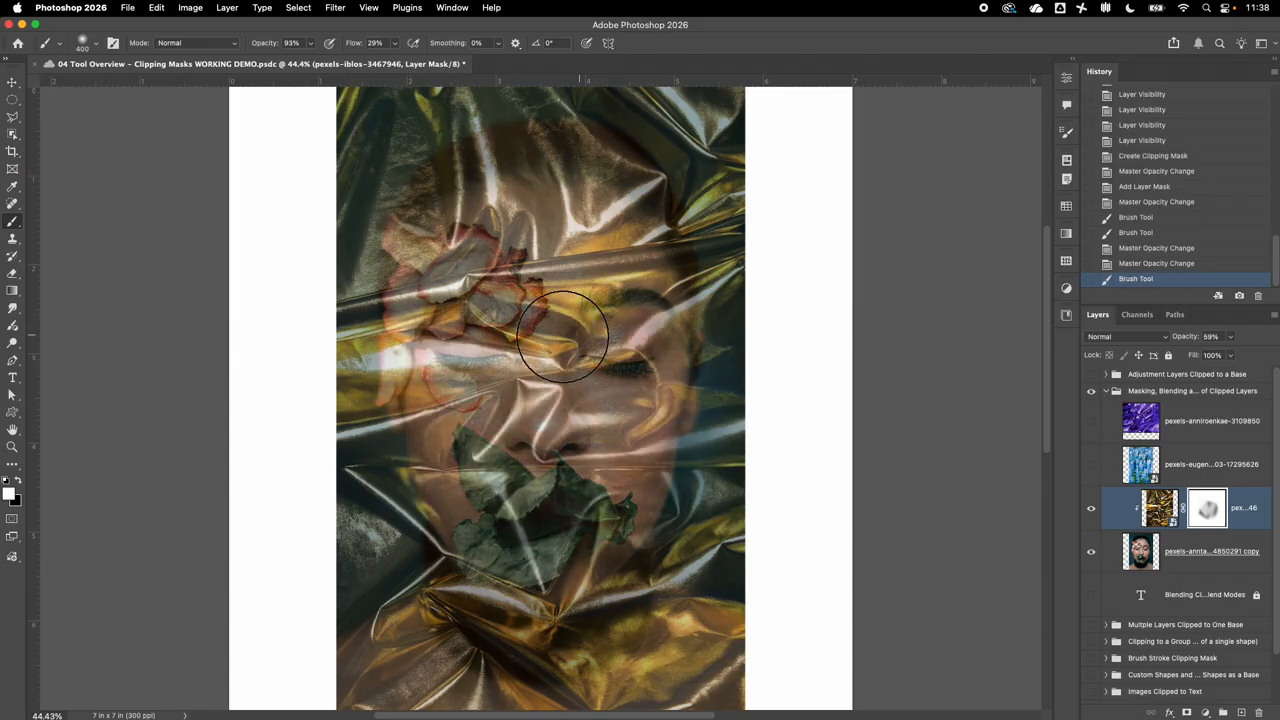
drag(621, 371, 618, 376)
mouse_move(618, 376)
mouse_down()
mouse_move(639, 308)
mouse_move(674, 342)
mouse_move(581, 310)
mouse_move(528, 412)
mouse_move(453, 430)
mouse_move(464, 370)
mouse_up()
drag(617, 391, 581, 477)
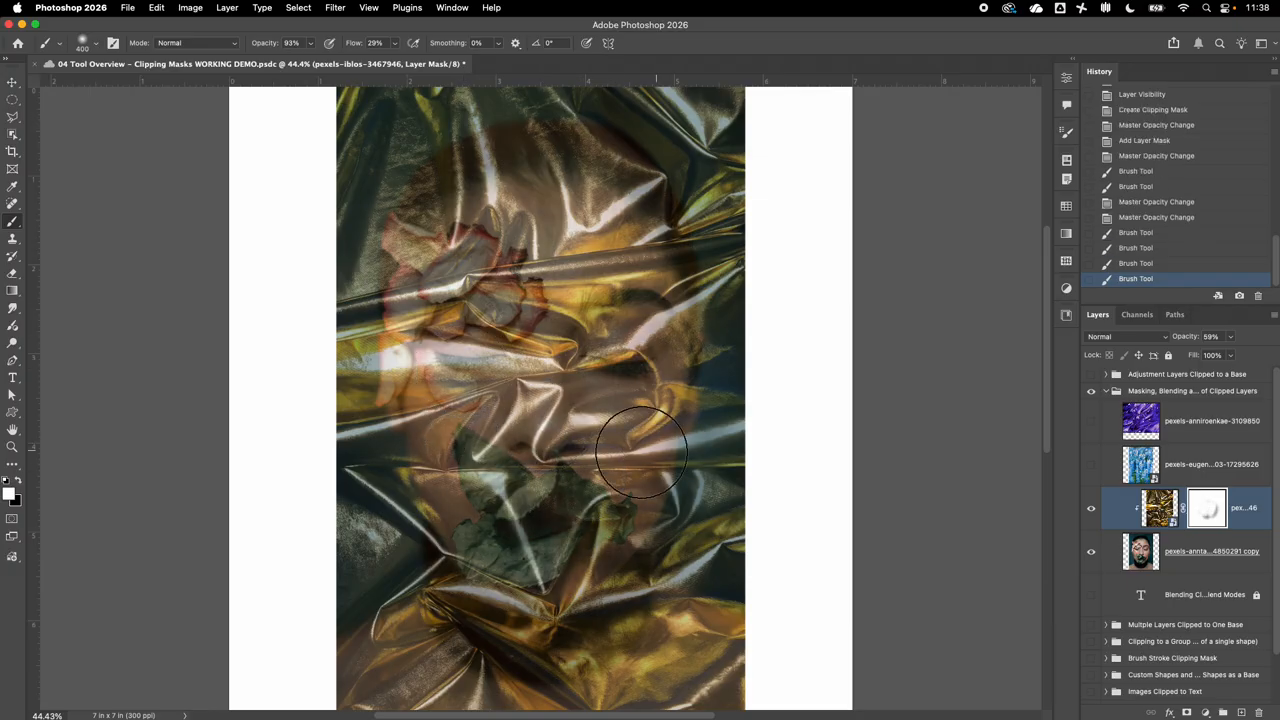
mouse_move(561, 289)
mouse_down()
mouse_move(666, 361)
mouse_move(628, 315)
mouse_move(608, 343)
mouse_up()
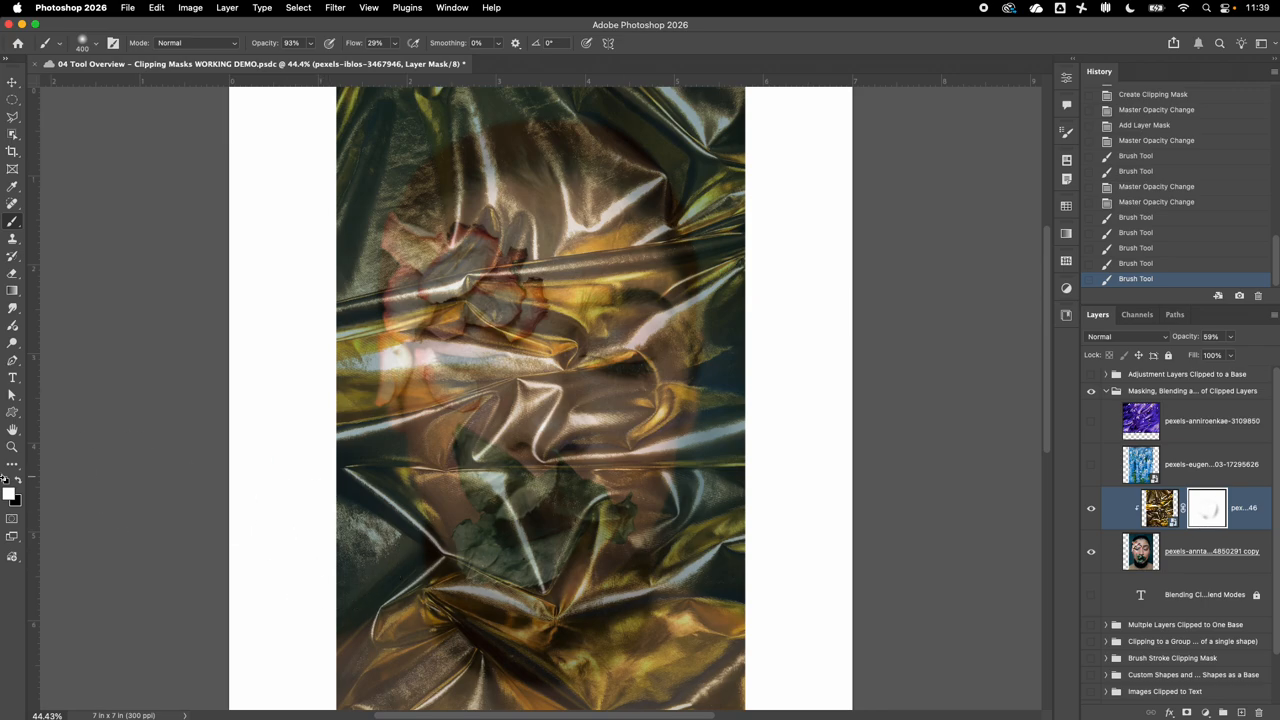
Paint black at 55% brush opacity over the face on the gold fabric layer's mask to reveal the portrait.
click(5, 478)
click(310, 43)
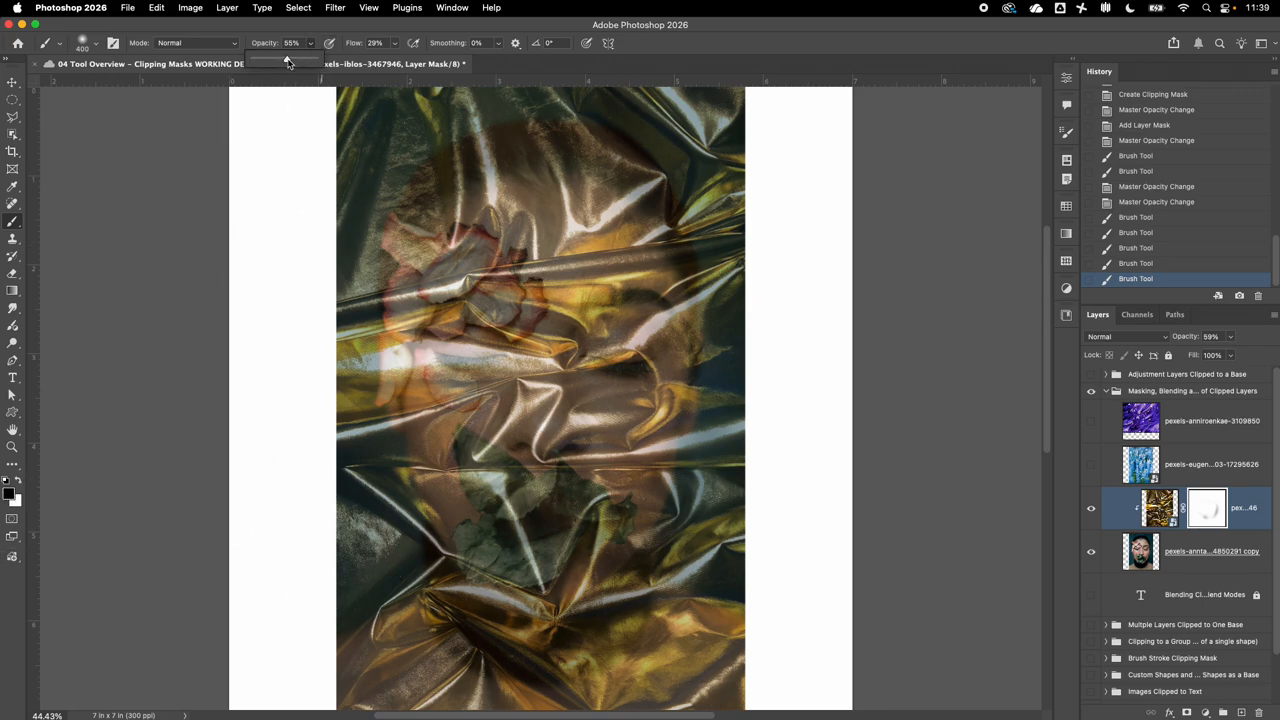
drag(510, 367, 442, 437)
drag(561, 312, 457, 370)
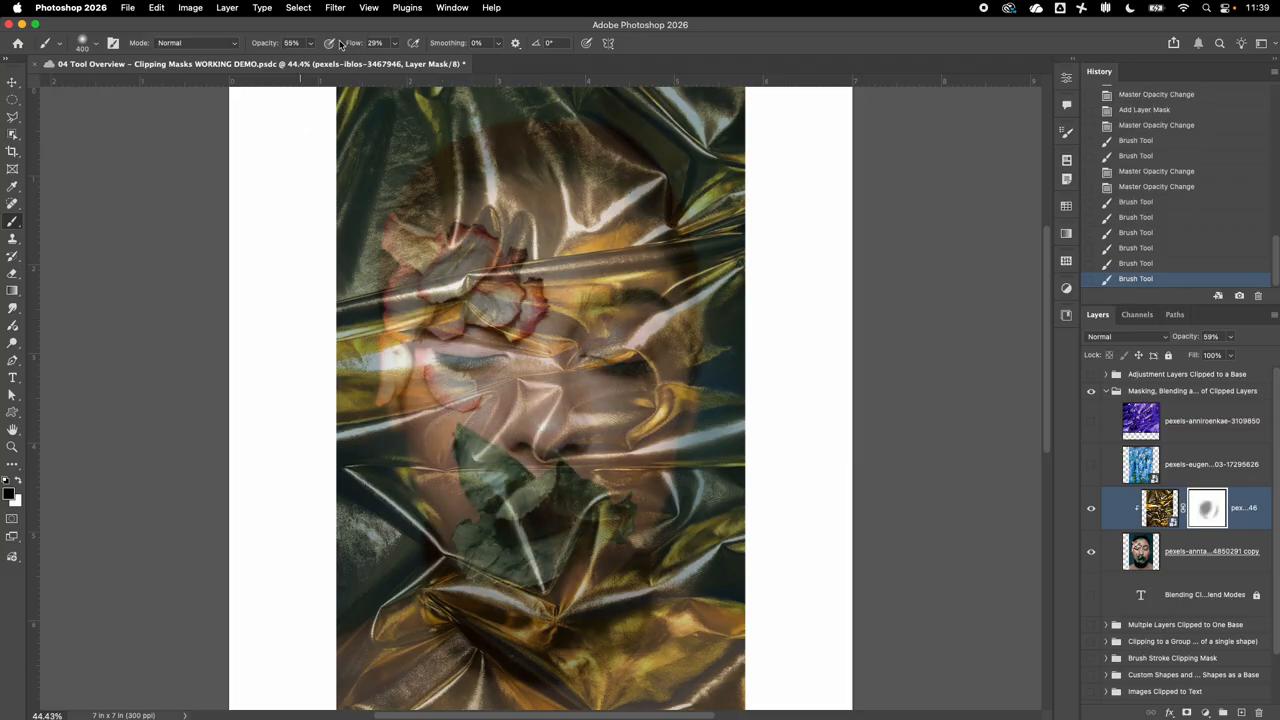
drag(488, 236, 474, 392)
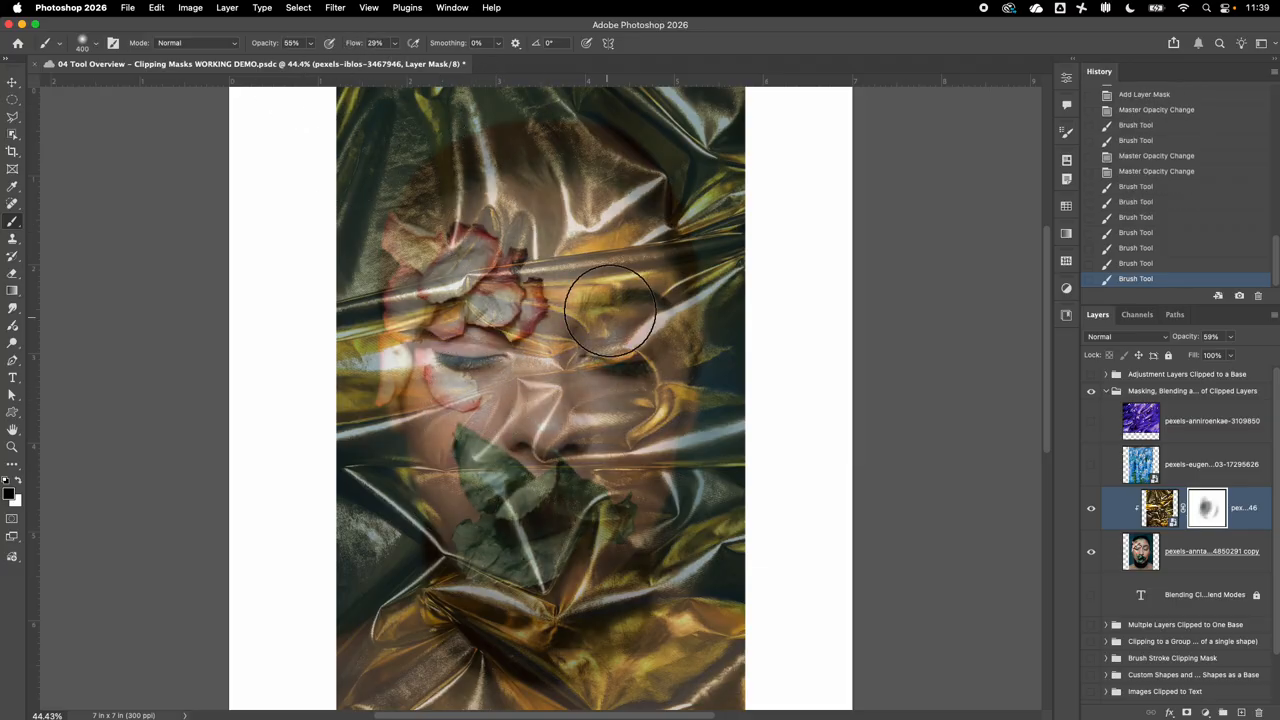
mouse_move(612, 312)
mouse_down()
mouse_move(647, 353)
mouse_move(655, 405)
mouse_move(625, 522)
mouse_move(639, 527)
mouse_move(570, 509)
mouse_move(476, 534)
mouse_move(510, 453)
mouse_move(562, 451)
mouse_up()
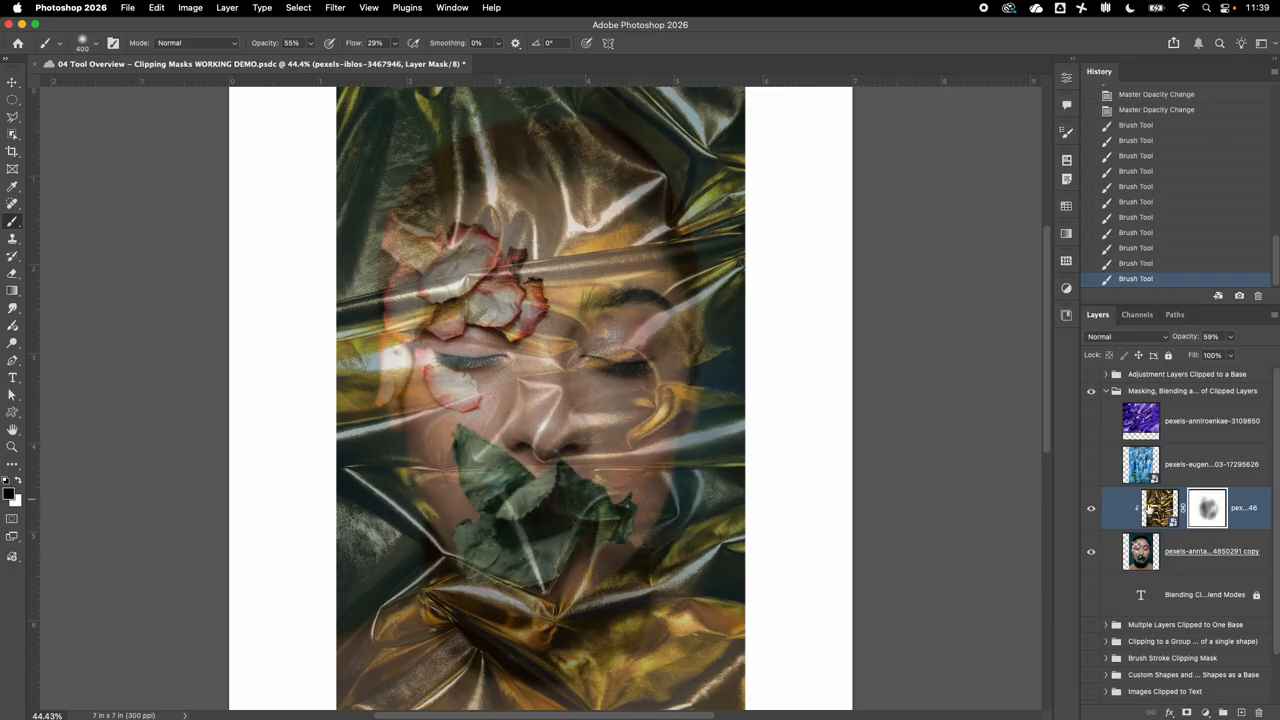
drag(540, 414, 612, 414)
mouse_move(531, 282)
mouse_down()
mouse_move(464, 361)
mouse_move(572, 365)
mouse_up()
mouse_move(572, 365)
mouse_down()
mouse_move(595, 408)
mouse_move(523, 368)
mouse_move(614, 358)
mouse_move(537, 412)
mouse_up()
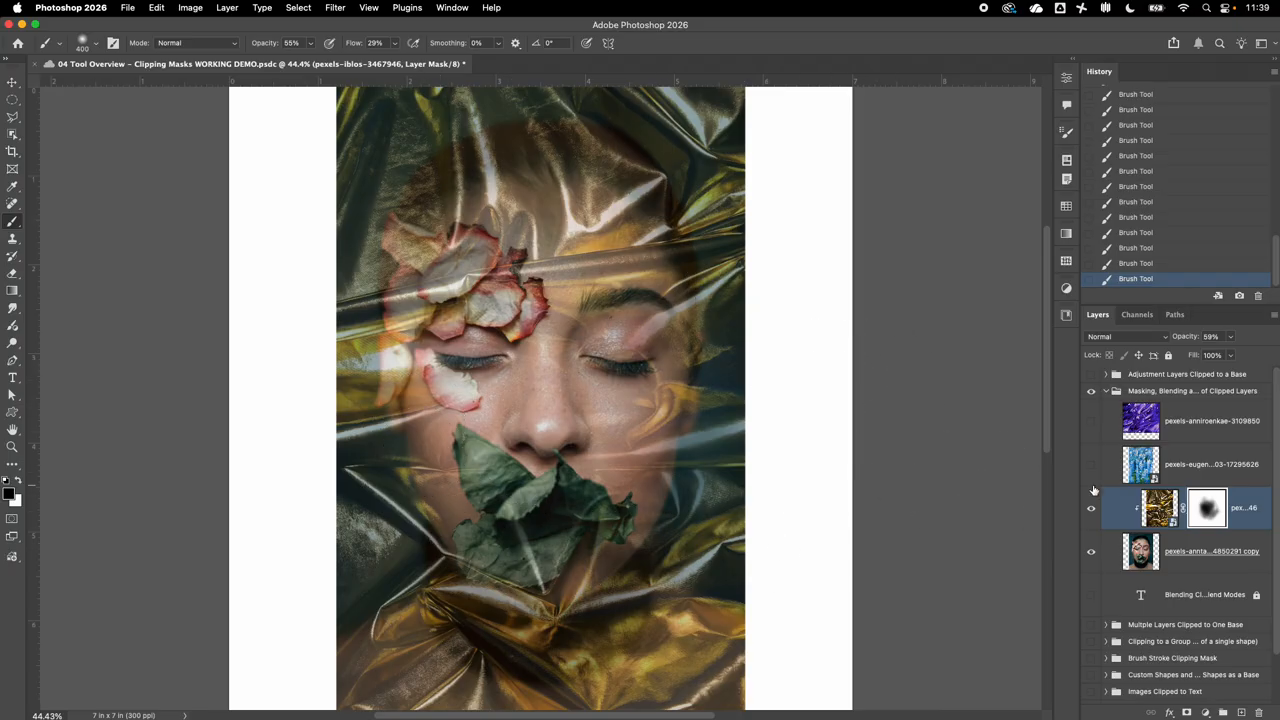
Show the blue flower layer clipped to the portrait and add a layer mask to it.
click(1140, 455)
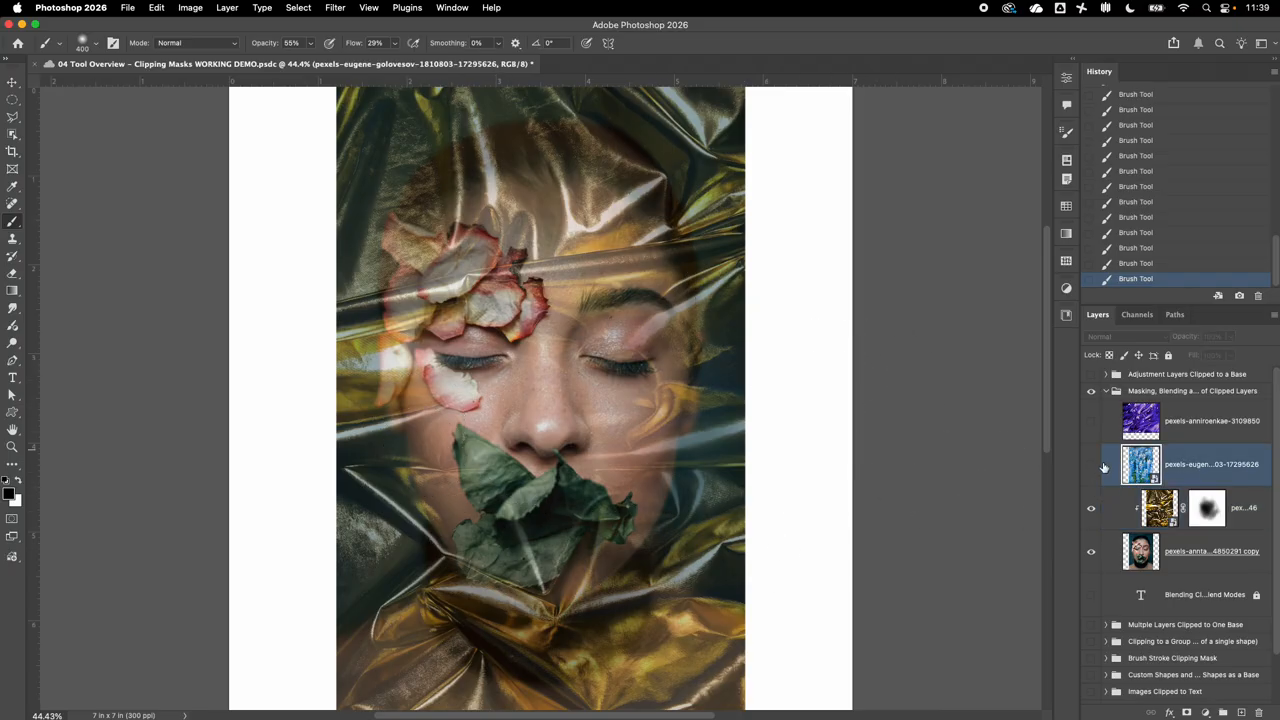
click(1092, 465)
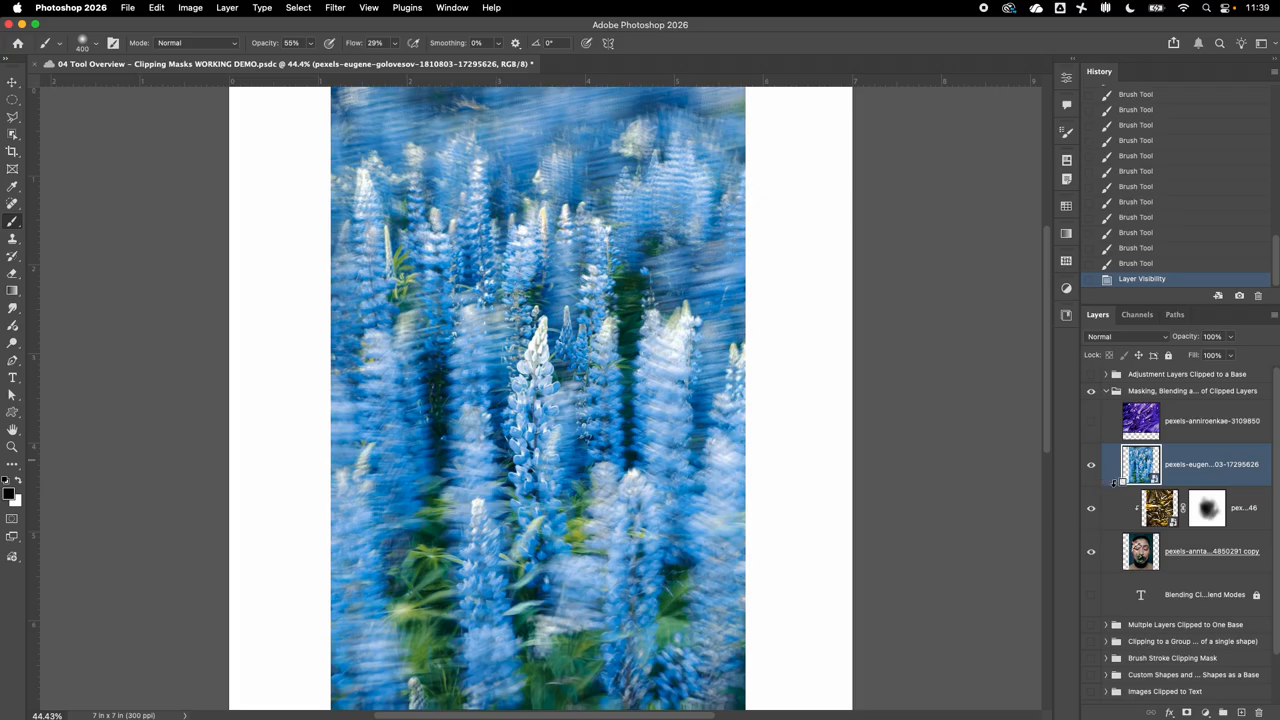
alt+click(1115, 486)
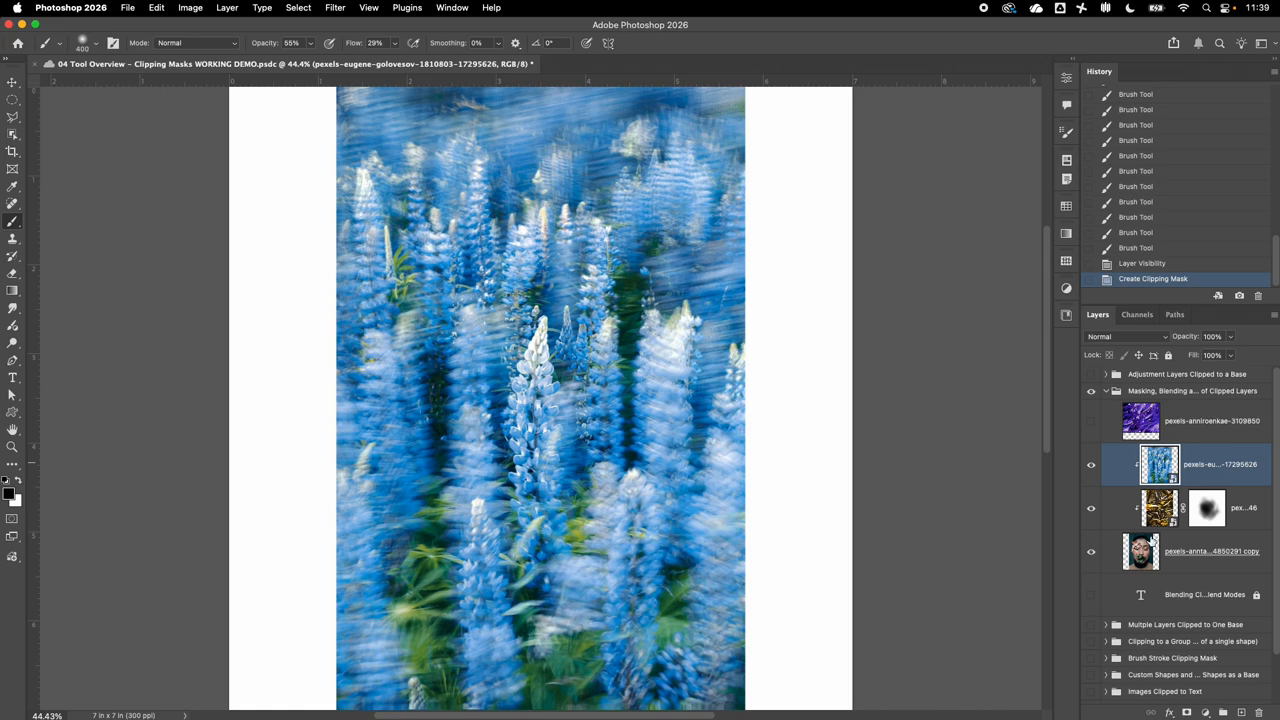
click(1187, 712)
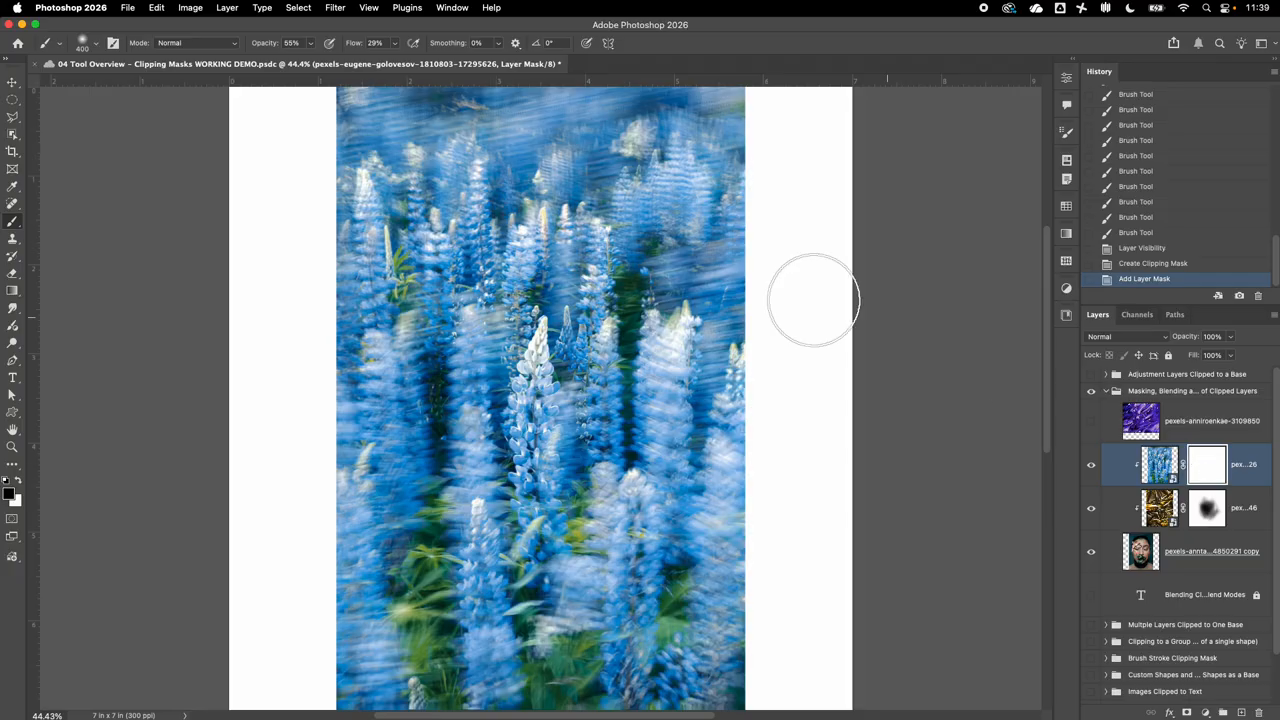
Set the brush opacity to 75% and paint black across the face and forehead on the blue flower layer's mask.
click(312, 44)
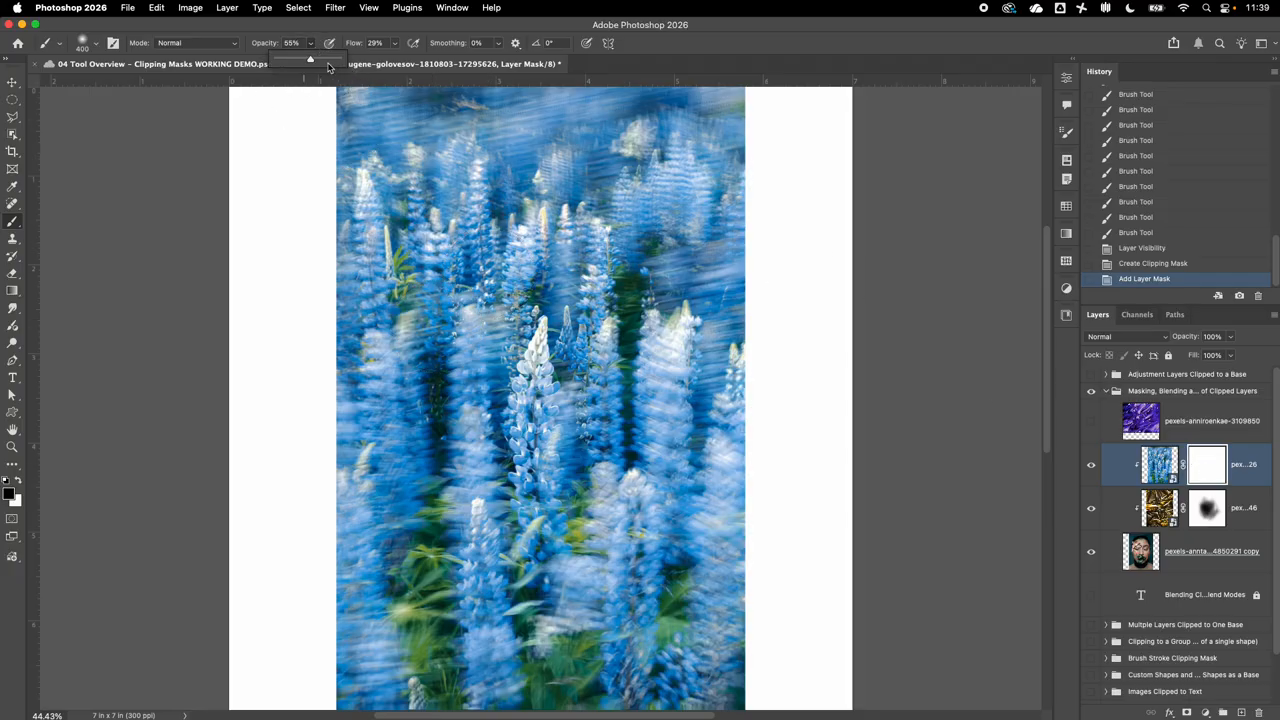
mouse_move(386, 351)
mouse_down()
mouse_move(724, 339)
mouse_move(384, 383)
mouse_move(736, 329)
mouse_move(586, 327)
mouse_move(370, 431)
mouse_move(736, 356)
mouse_move(567, 423)
mouse_move(631, 422)
mouse_move(341, 472)
mouse_move(834, 483)
mouse_move(607, 411)
mouse_move(490, 297)
mouse_move(694, 269)
mouse_move(863, 190)
mouse_move(627, 182)
mouse_up()
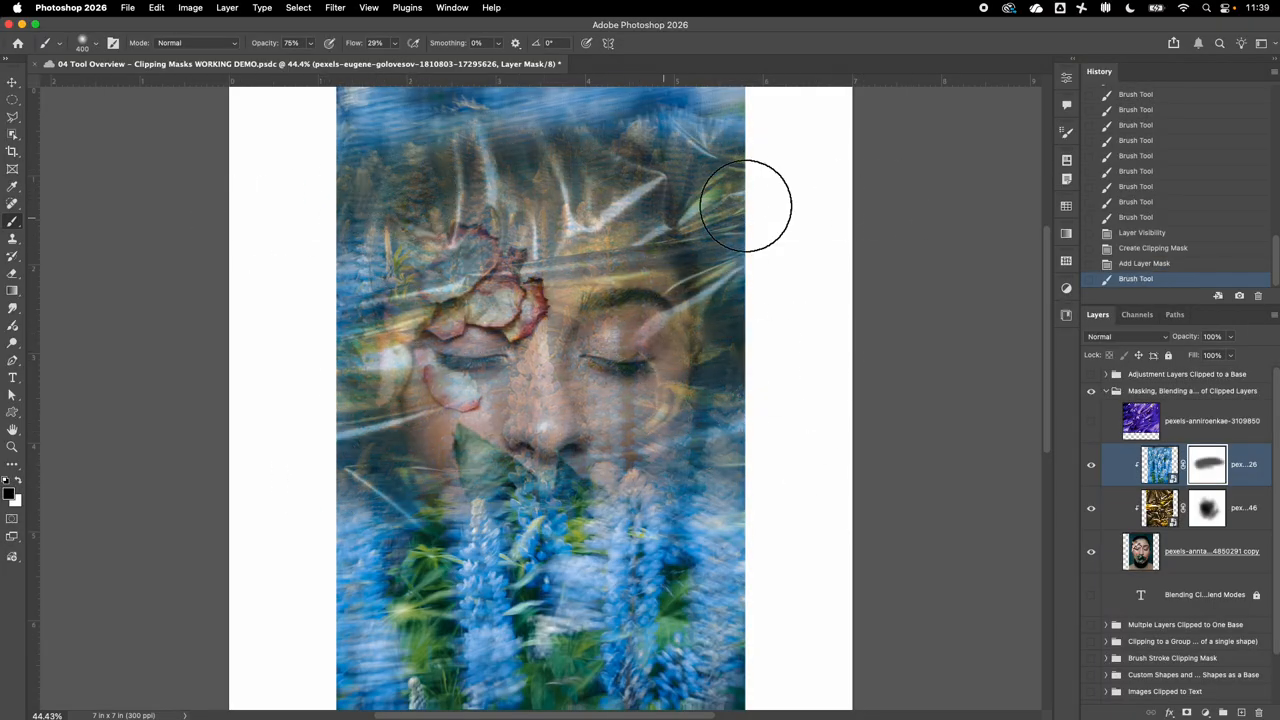
mouse_move(308, 363)
mouse_down()
mouse_move(743, 343)
mouse_move(696, 438)
mouse_move(531, 457)
mouse_up()
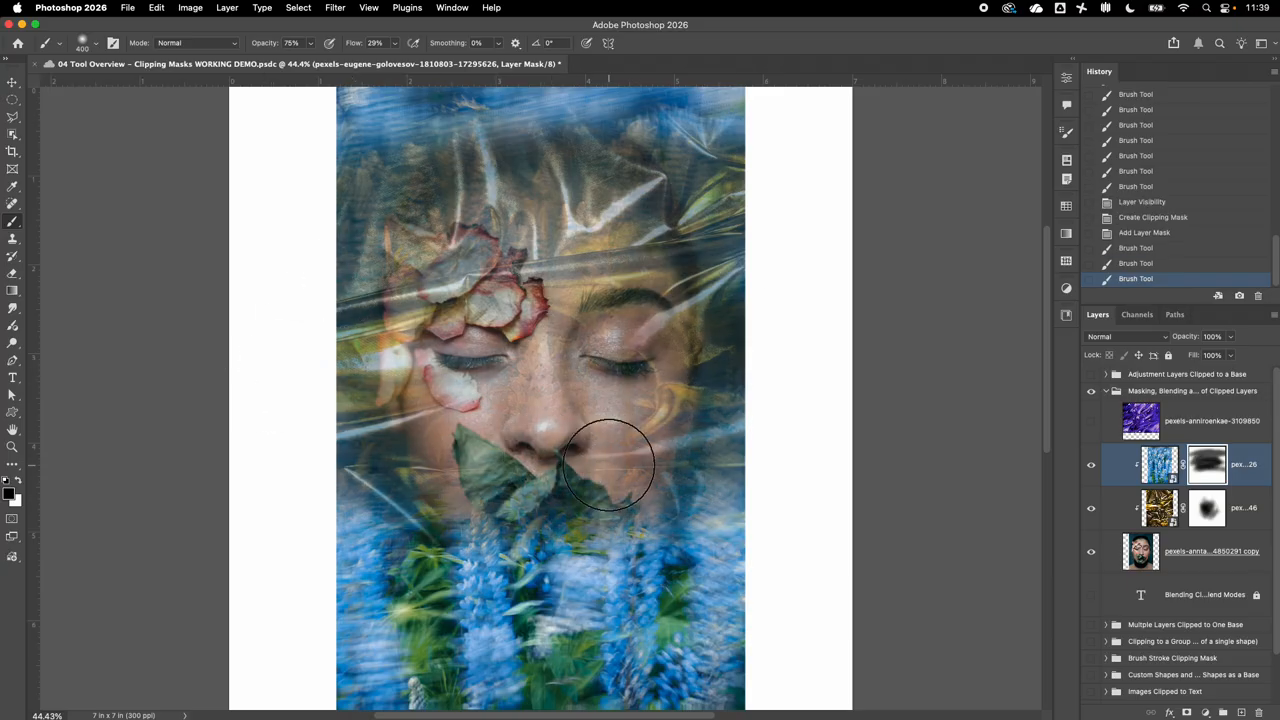
mouse_move(693, 350)
mouse_down()
mouse_move(533, 366)
mouse_move(387, 290)
mouse_move(452, 346)
mouse_up()
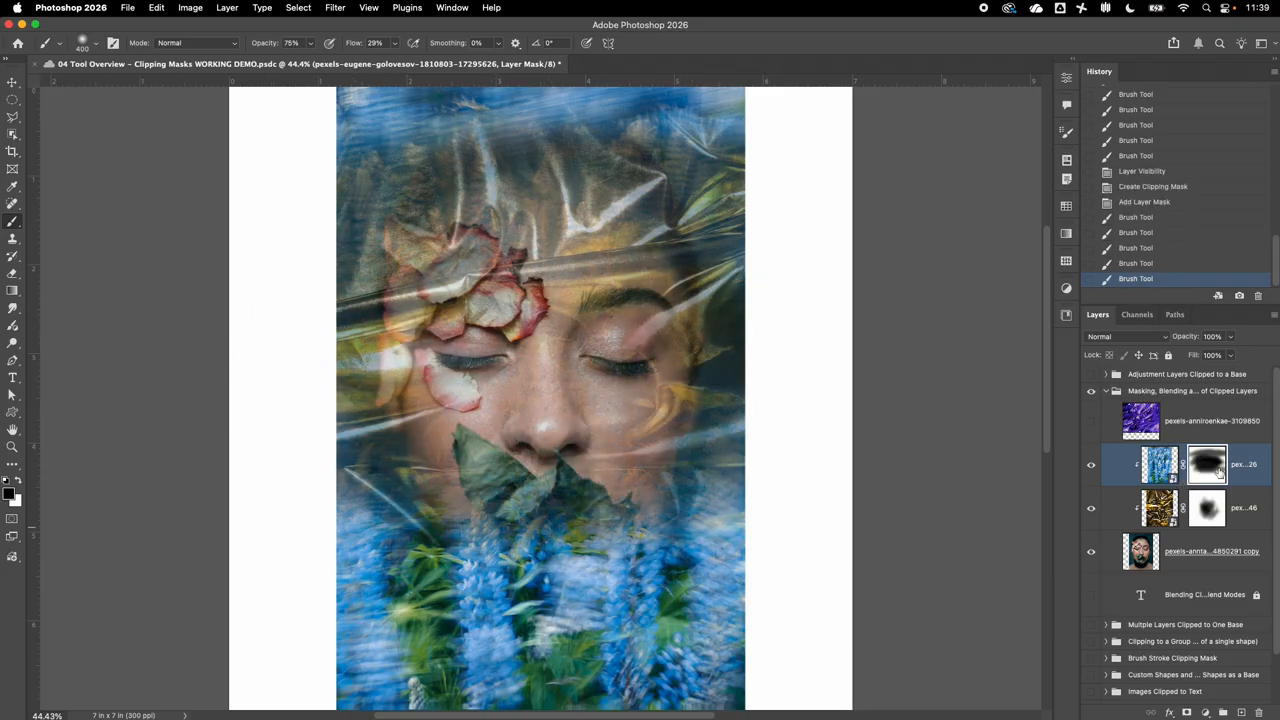
mouse_move(334, 435)
mouse_down()
mouse_move(399, 365)
mouse_move(412, 303)
mouse_move(389, 385)
mouse_move(498, 365)
mouse_move(600, 297)
mouse_move(532, 333)
mouse_up()
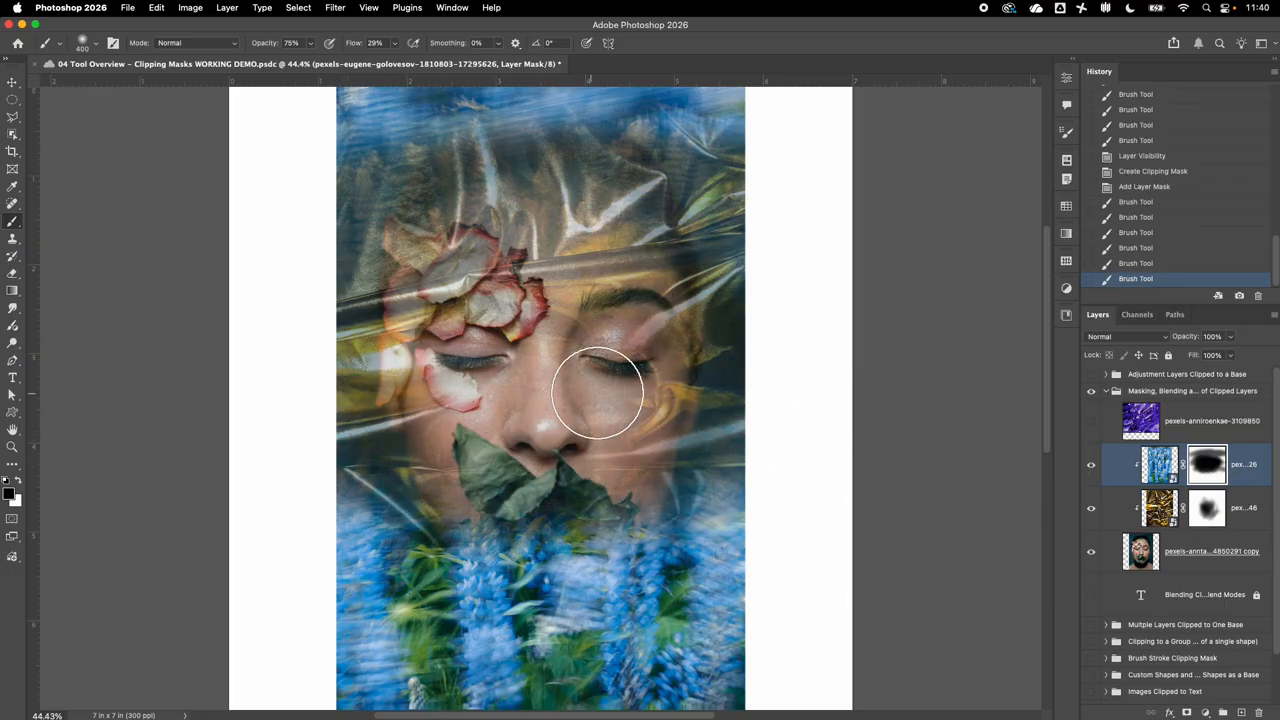
mouse_move(597, 393)
mouse_down()
mouse_move(623, 320)
mouse_move(586, 414)
mouse_up()
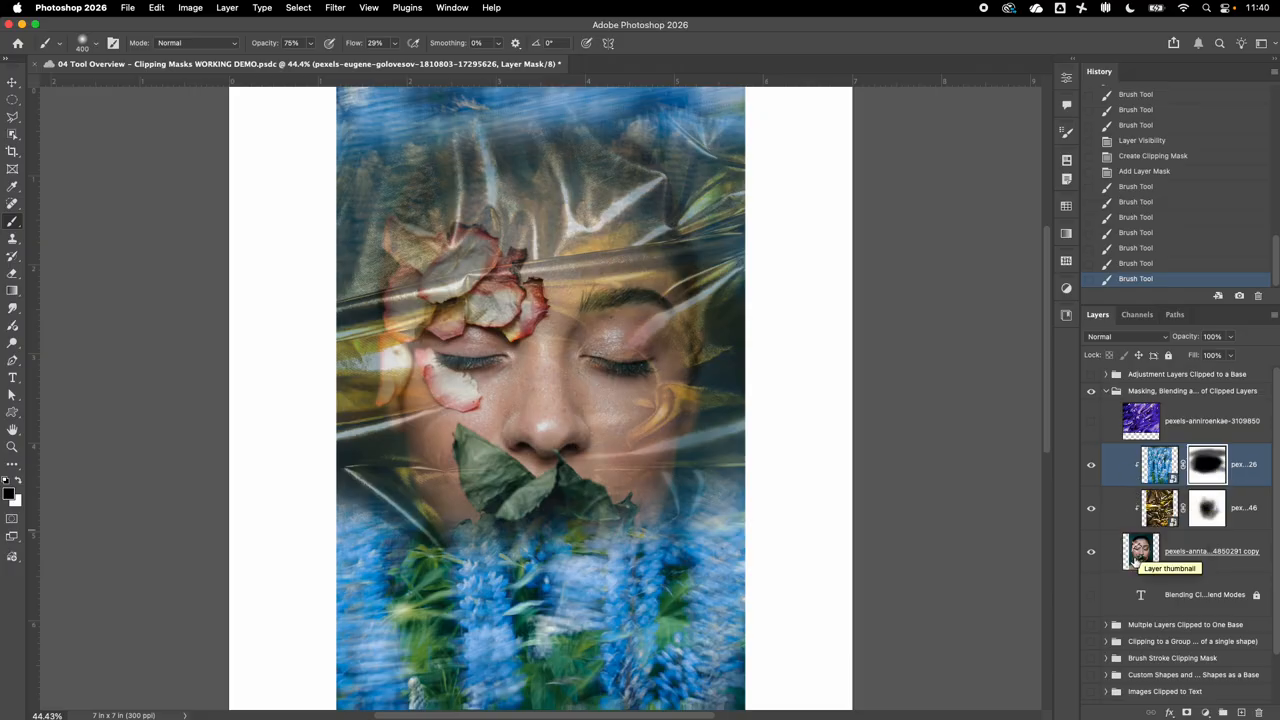
Try out a different opacity on the masked blue flower layer and return it to 100%.
click(1158, 462)
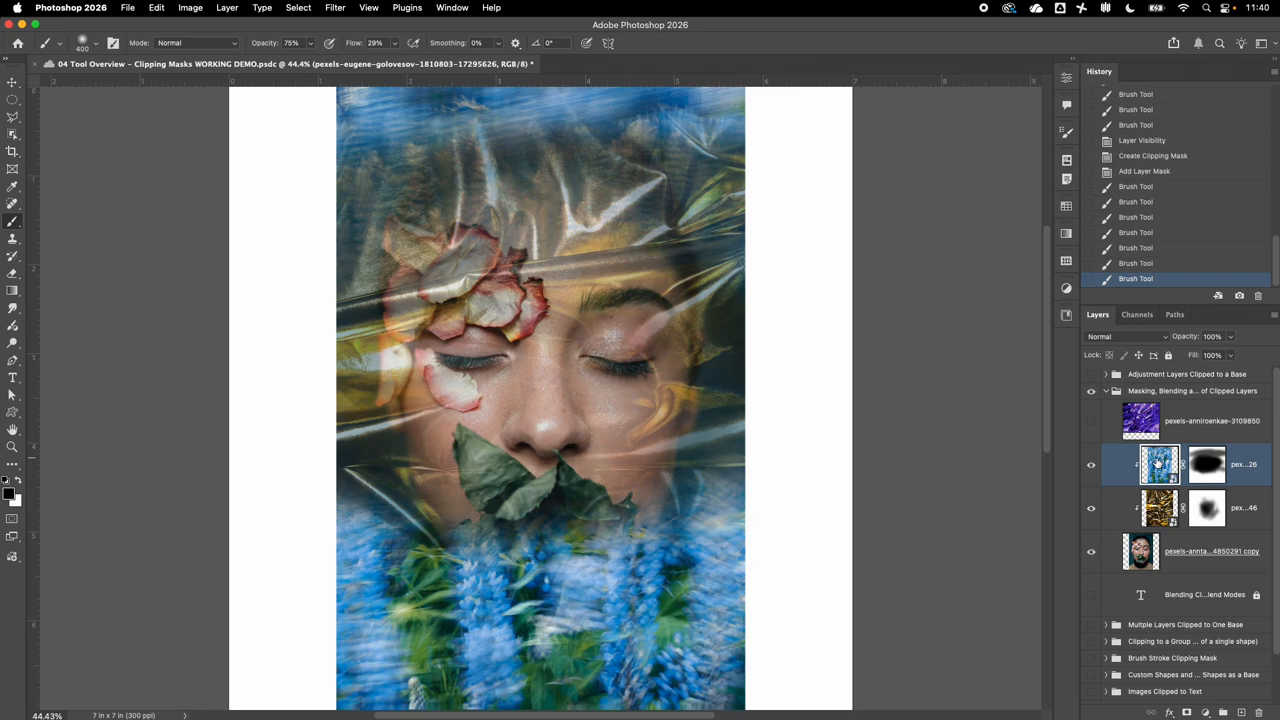
click(1155, 508)
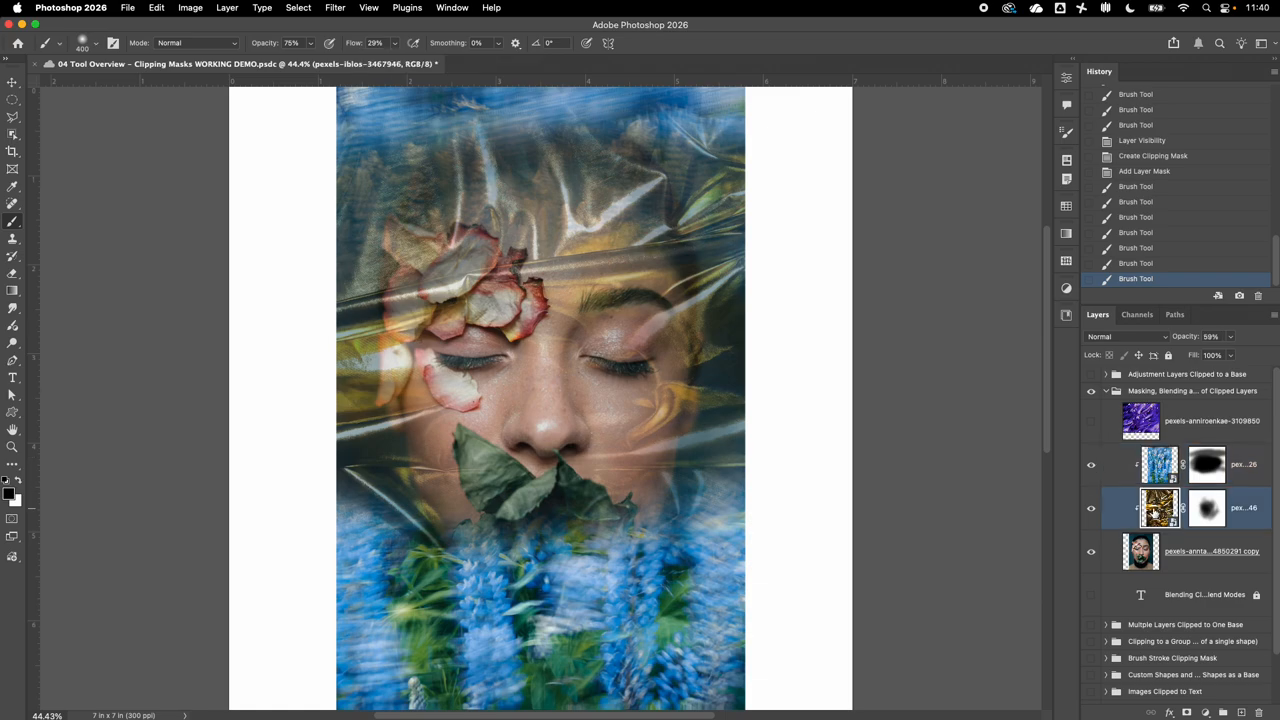
click(1163, 462)
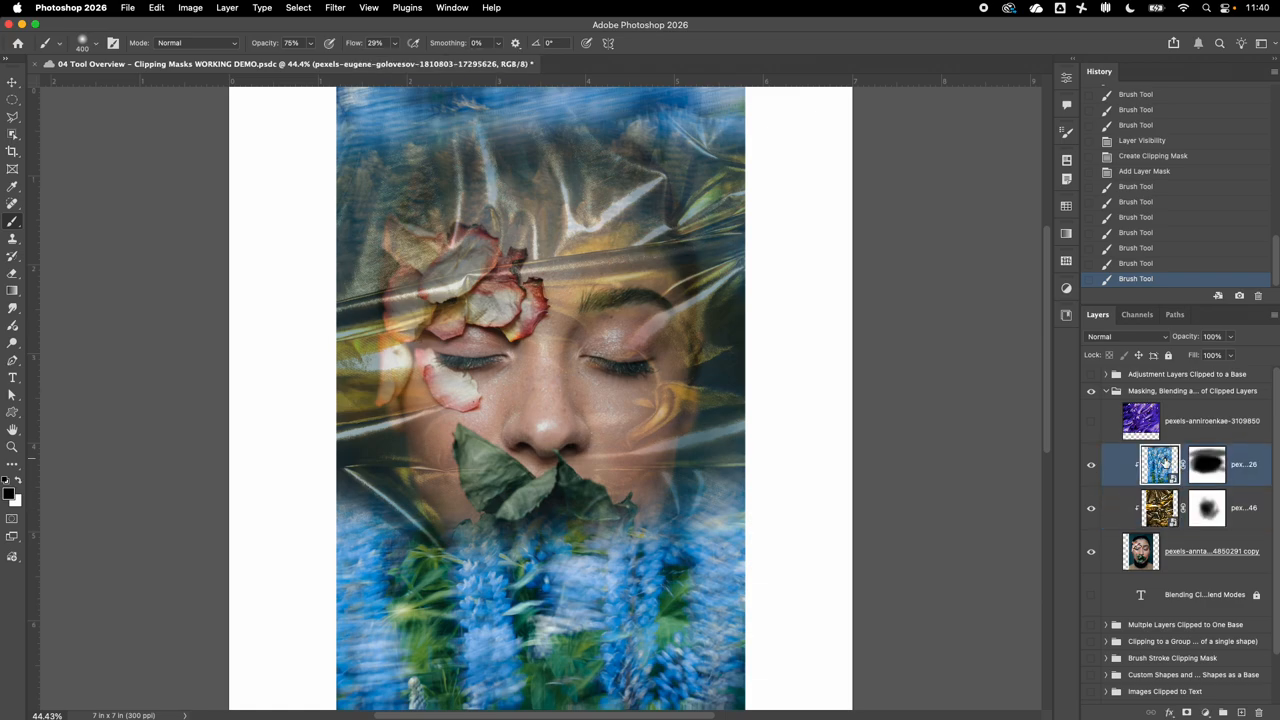
click(1231, 337)
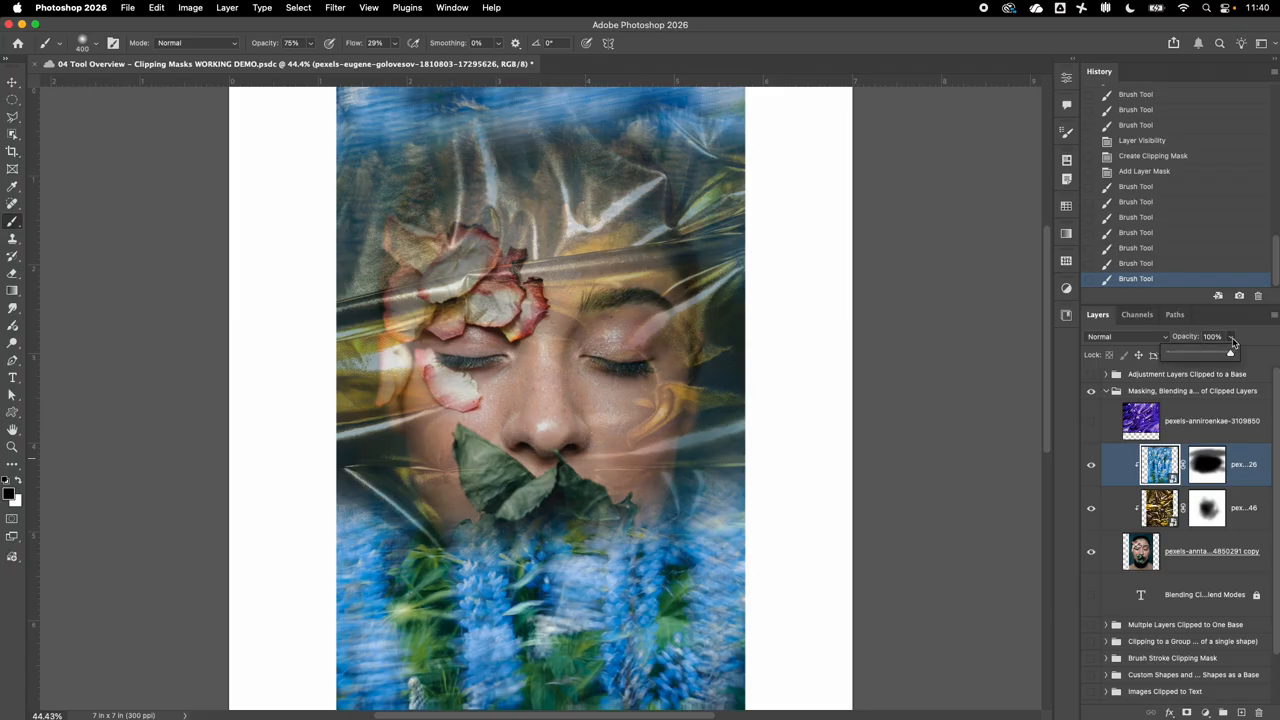
mouse_move(1222, 357)
mouse_down()
mouse_move(1211, 357)
mouse_move(1234, 357)
mouse_up()
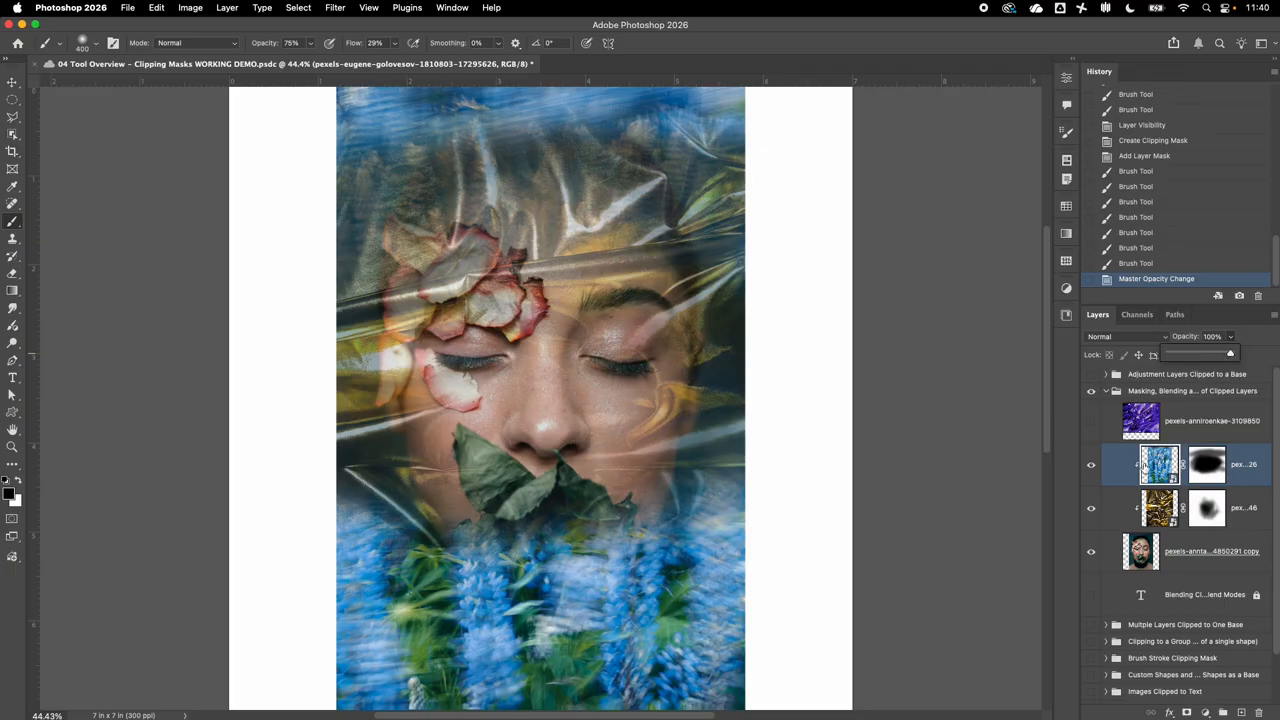
Show the purple paint texture layer and clip it to the portrait.
click(1176, 414)
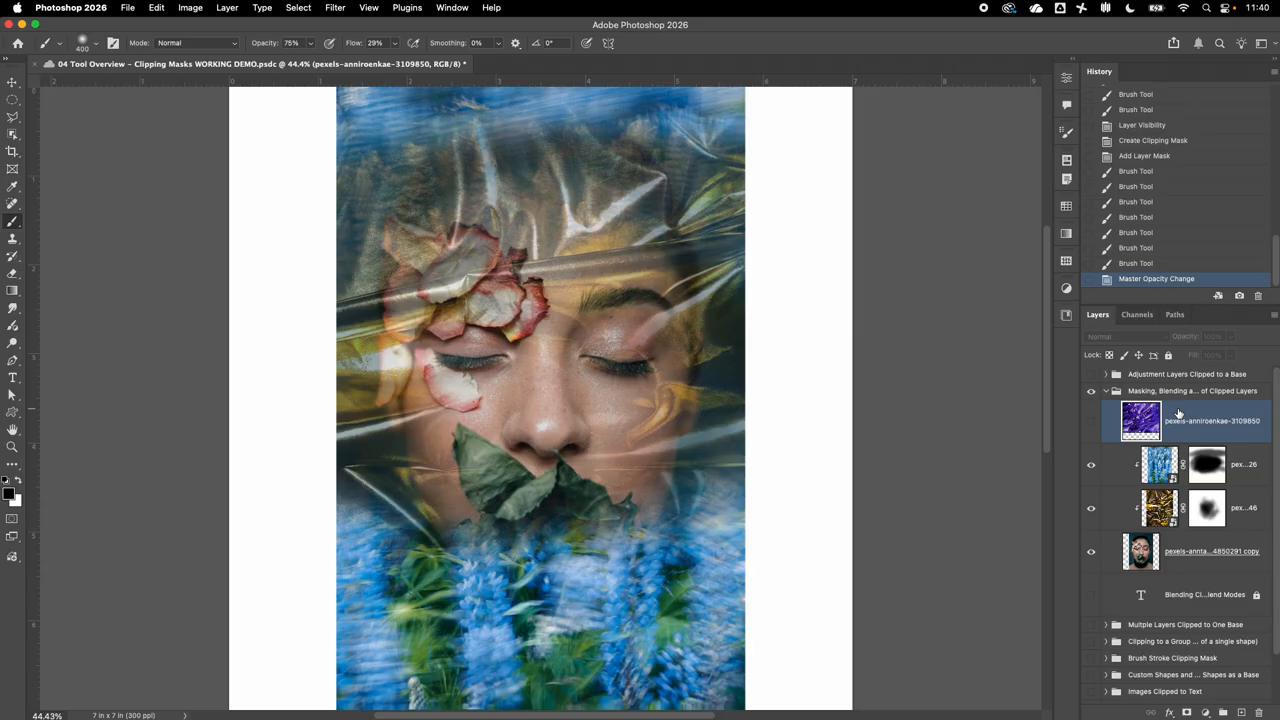
click(1090, 421)
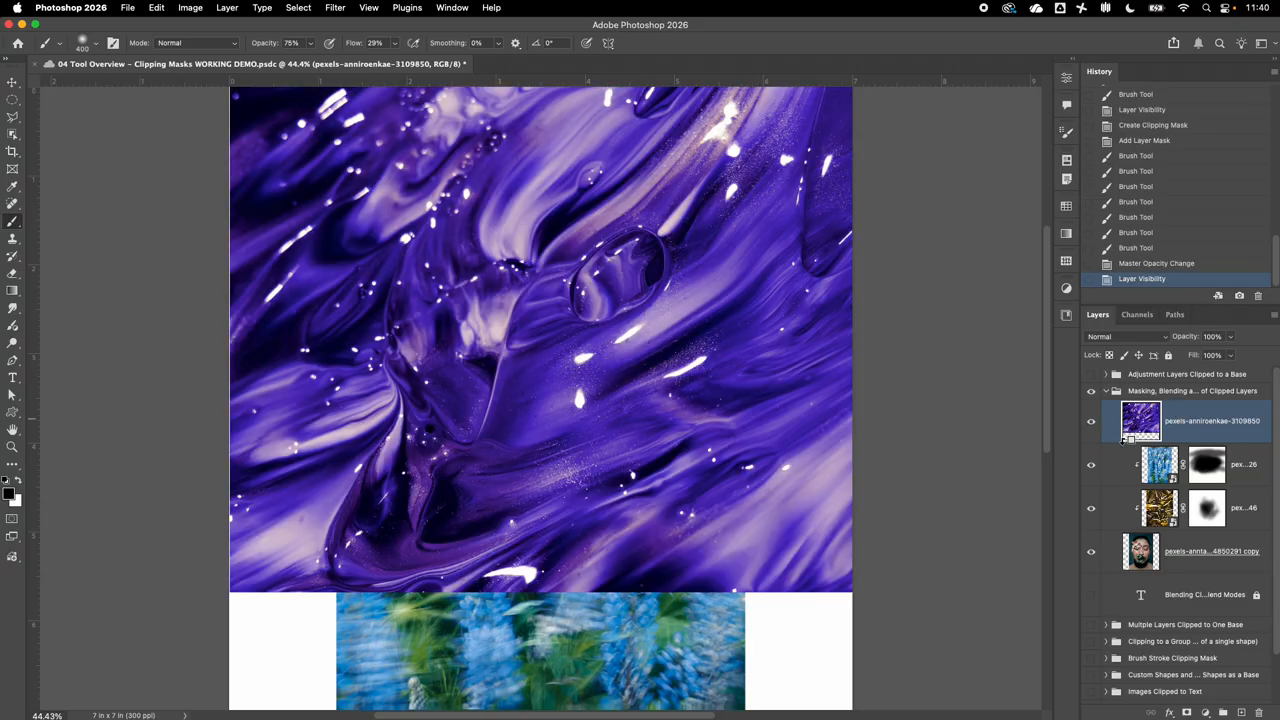
alt+click(1120, 442)
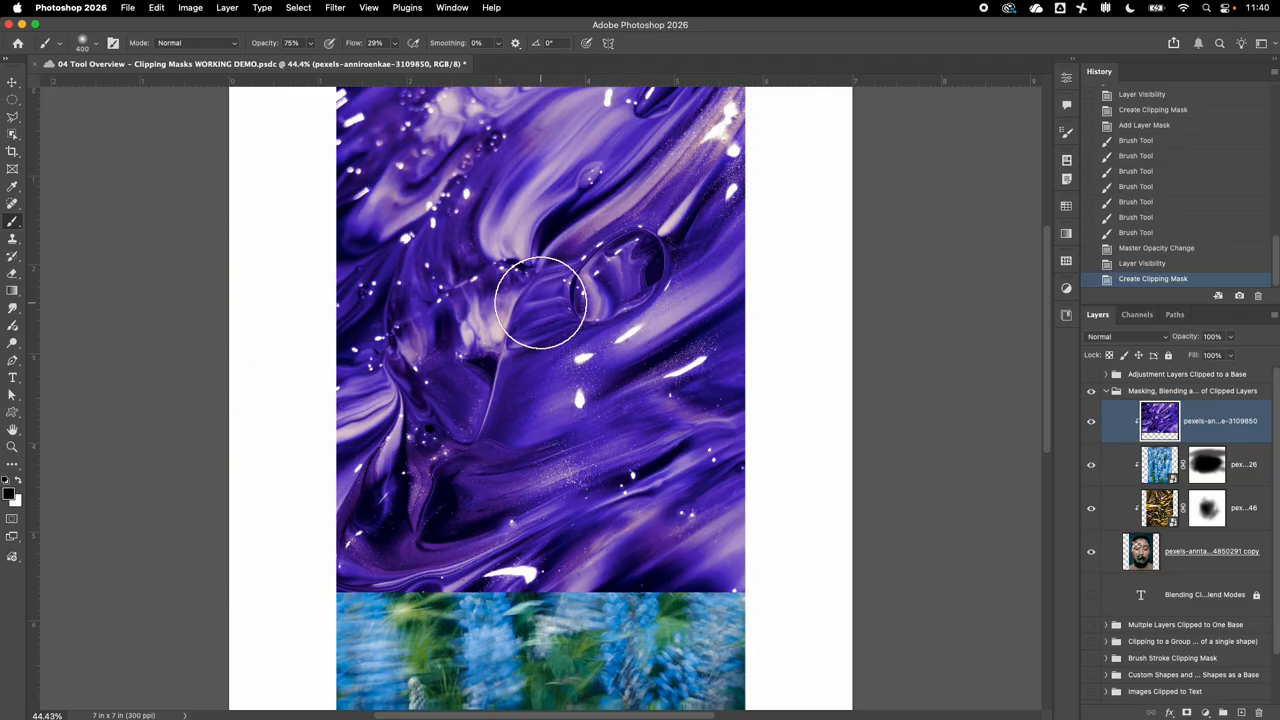
Move the purple paint layer down over the portrait and stretch it to about 106% of its height.
key(v)
mouse_move(567, 320)
mouse_down()
mouse_move(570, 393)
mouse_move(568, 366)
mouse_up()
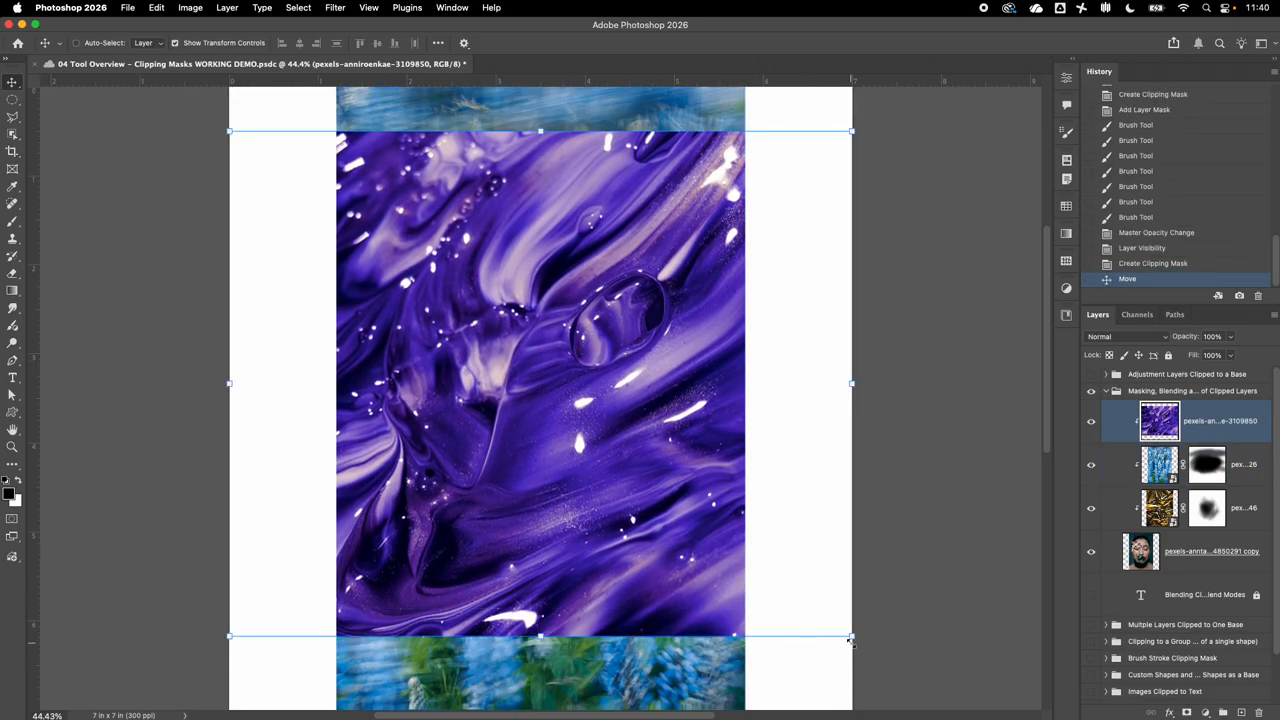
drag(851, 636, 850, 667)
drag(582, 572, 591, 555)
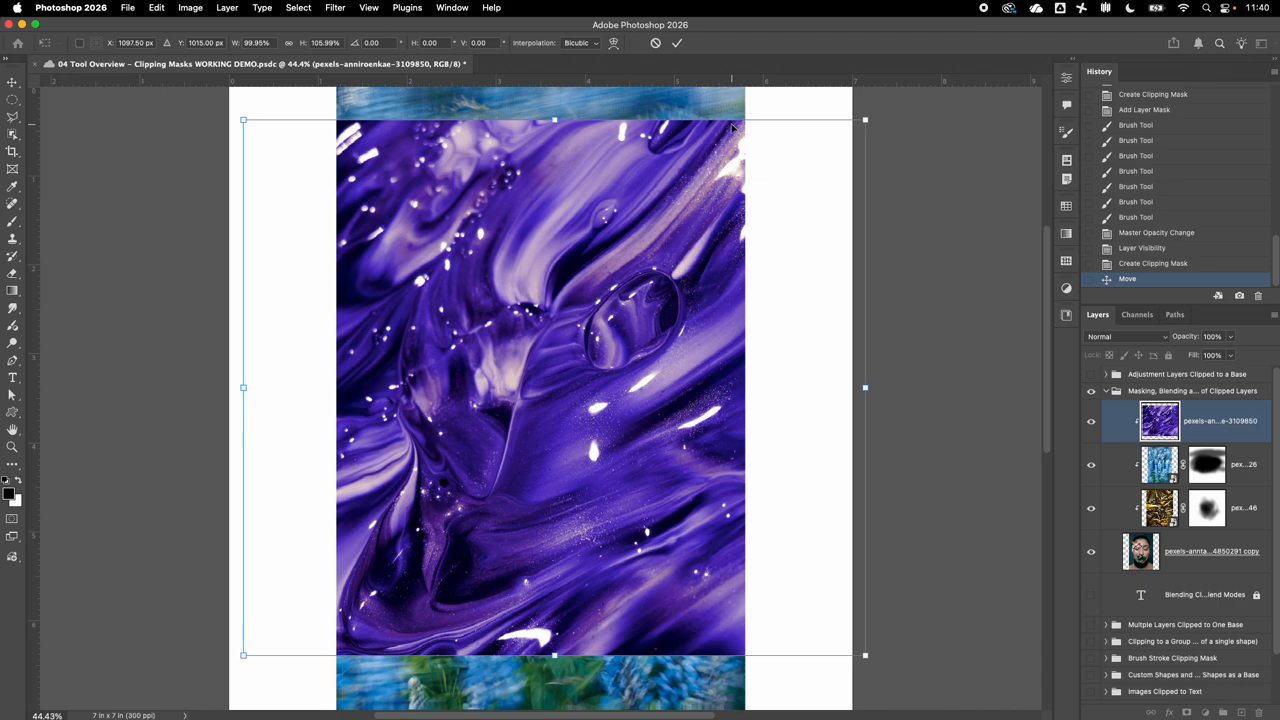
click(676, 43)
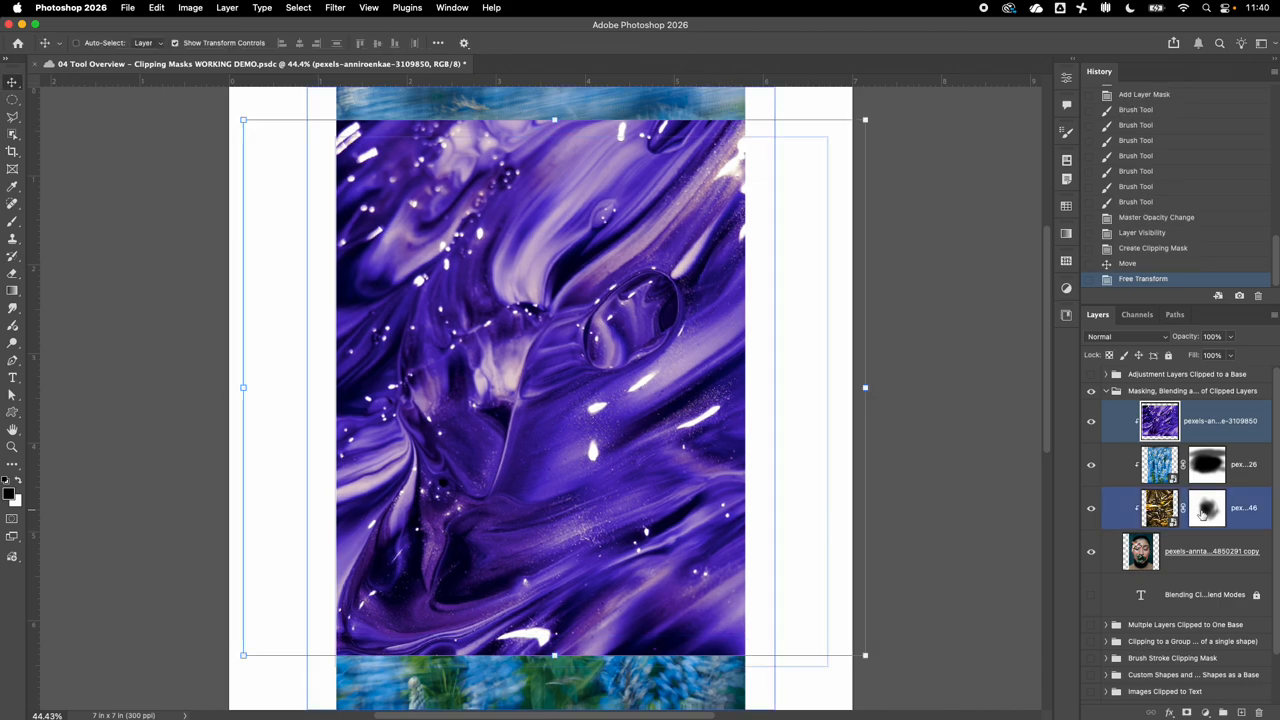
Add a layer mask to the purple paint layer and paint black around its edges, keeping purple over the face.
click(1187, 712)
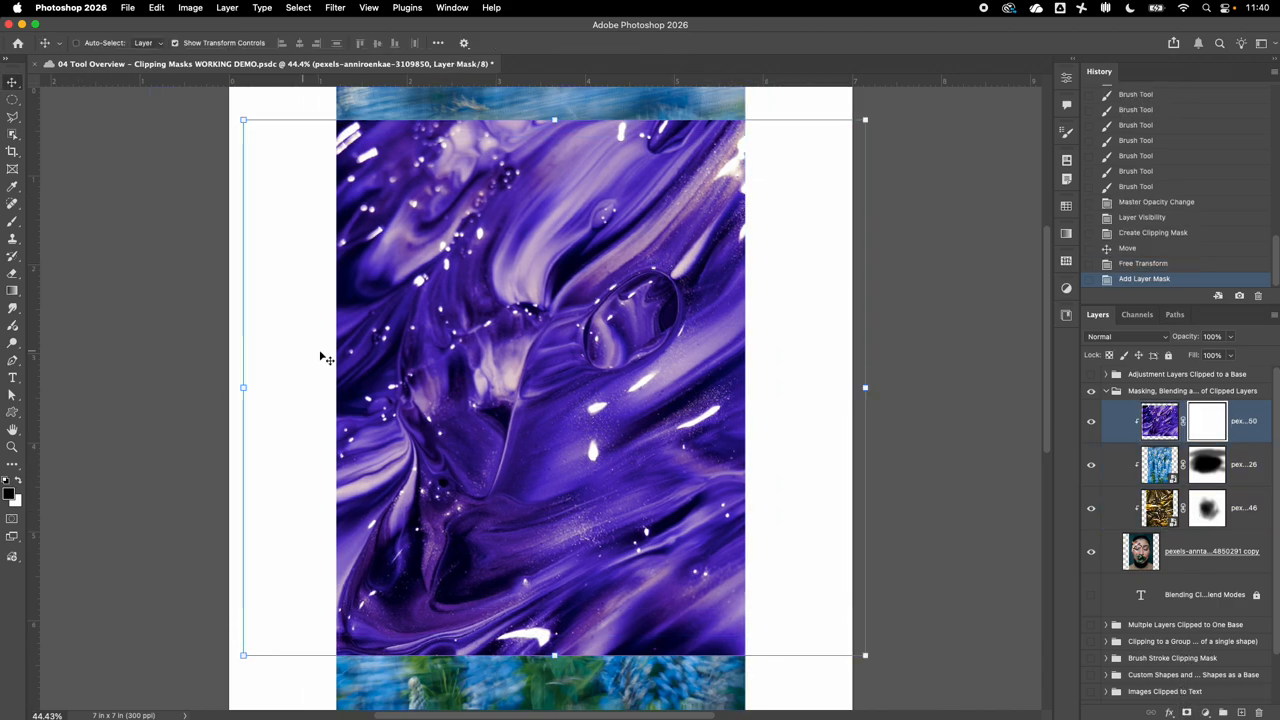
key(b)
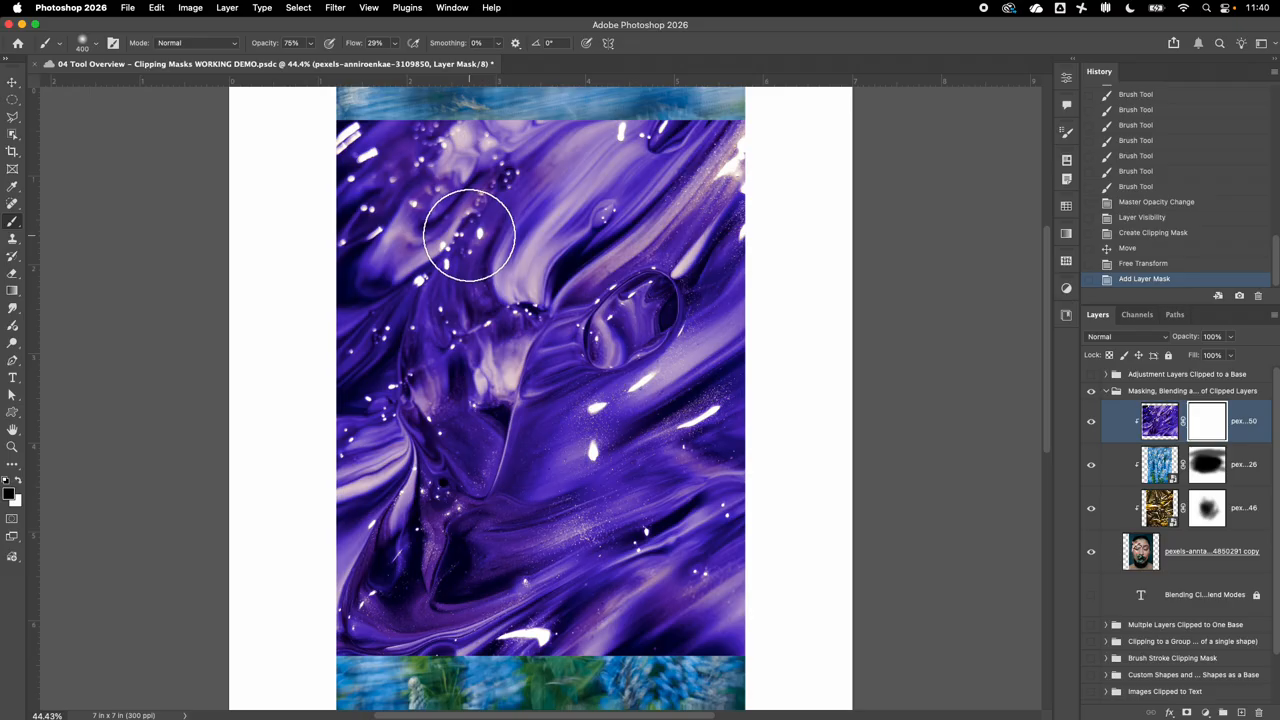
mouse_move(469, 234)
mouse_down()
mouse_move(393, 313)
mouse_move(479, 243)
mouse_move(415, 243)
mouse_move(510, 206)
mouse_move(682, 230)
mouse_move(724, 303)
mouse_move(705, 271)
mouse_move(720, 268)
mouse_move(722, 180)
mouse_move(470, 148)
mouse_move(452, 116)
mouse_move(406, 146)
mouse_move(416, 172)
mouse_move(294, 243)
mouse_move(326, 255)
mouse_move(362, 206)
mouse_up()
mouse_move(405, 256)
mouse_down()
mouse_move(566, 190)
mouse_move(686, 322)
mouse_up()
mouse_move(697, 485)
mouse_down()
mouse_move(714, 463)
mouse_move(672, 590)
mouse_move(512, 655)
mouse_move(366, 683)
mouse_move(400, 500)
mouse_move(570, 580)
mouse_move(786, 531)
mouse_move(725, 657)
mouse_move(326, 648)
mouse_move(414, 552)
mouse_move(483, 623)
mouse_up()
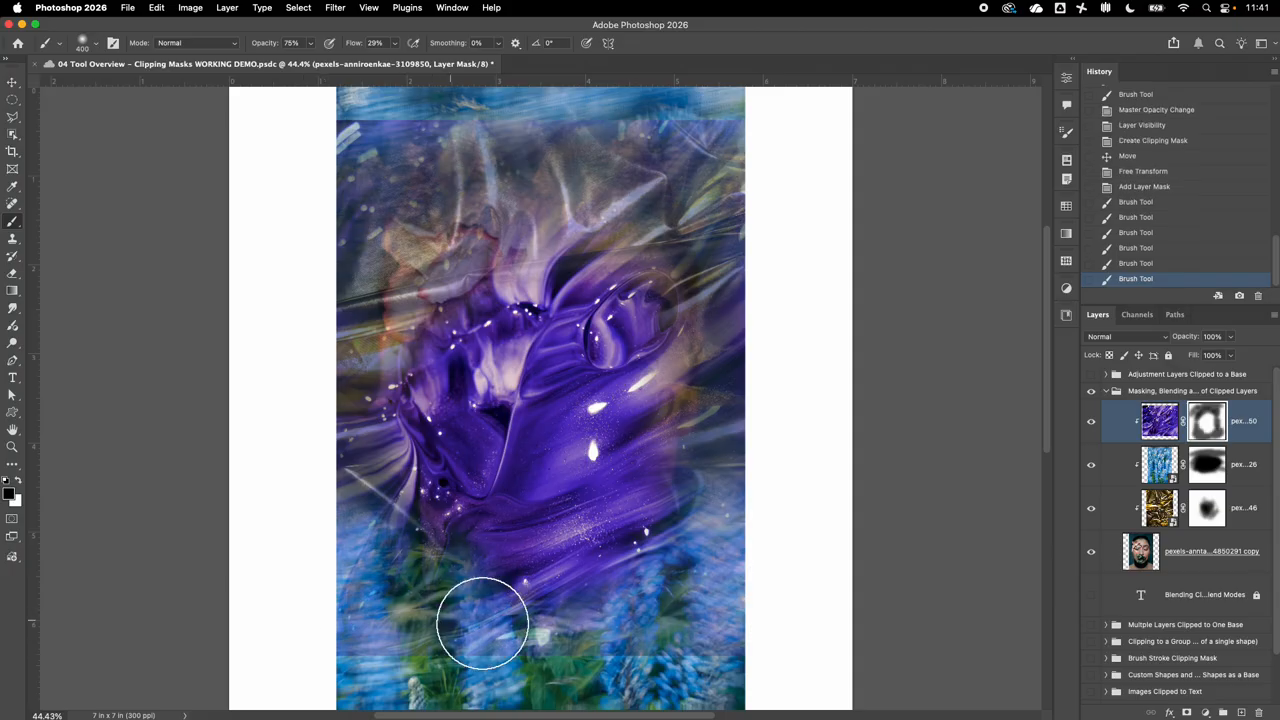
mouse_move(691, 575)
mouse_down()
mouse_move(627, 659)
mouse_move(664, 677)
mouse_move(693, 639)
mouse_move(547, 656)
mouse_move(840, 671)
mouse_move(643, 648)
mouse_move(465, 667)
mouse_move(435, 687)
mouse_move(243, 608)
mouse_up()
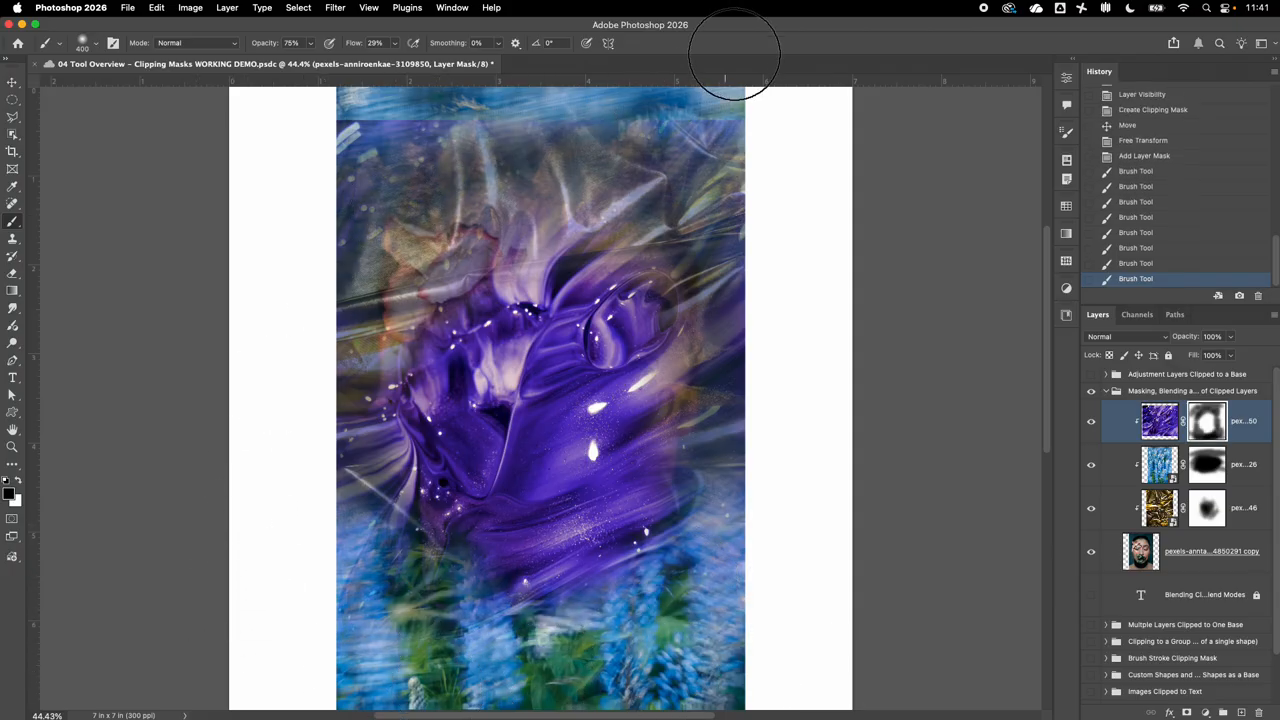
mouse_move(693, 173)
mouse_down()
mouse_move(688, 134)
mouse_move(497, 87)
mouse_move(539, 12)
mouse_move(778, 107)
mouse_up()
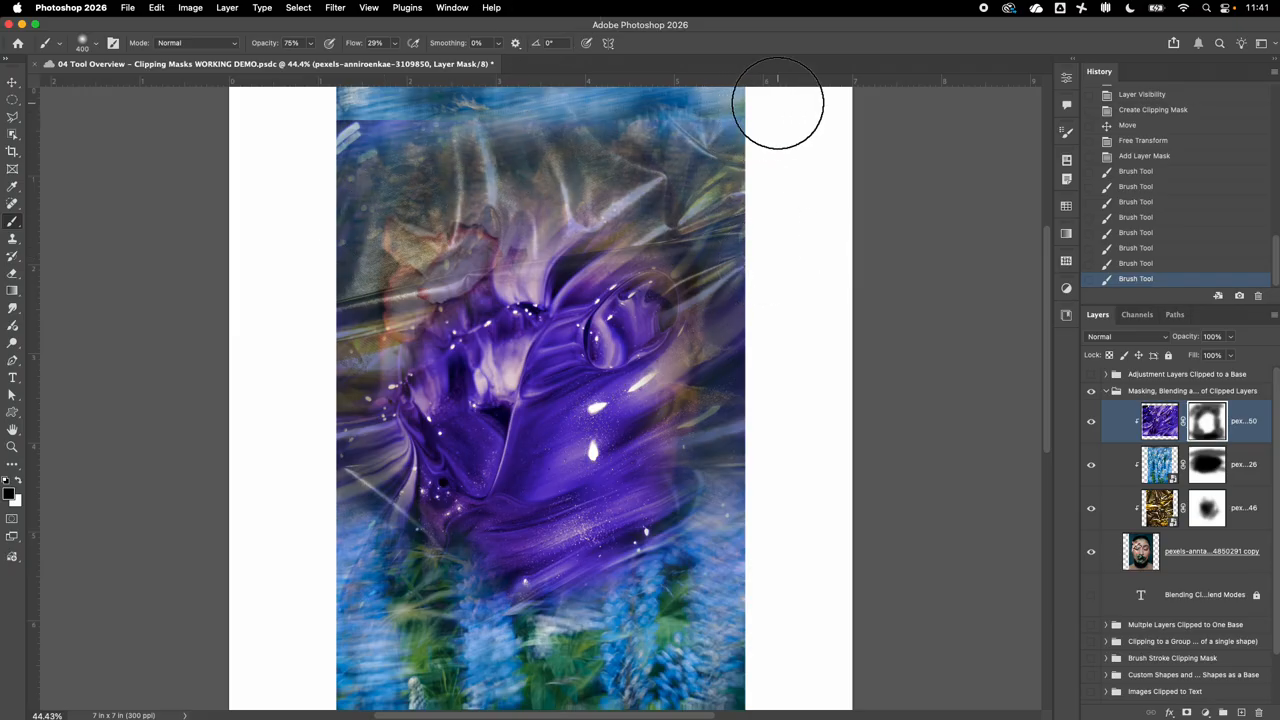
mouse_move(730, 501)
mouse_down()
mouse_move(764, 389)
mouse_move(700, 170)
mouse_up()
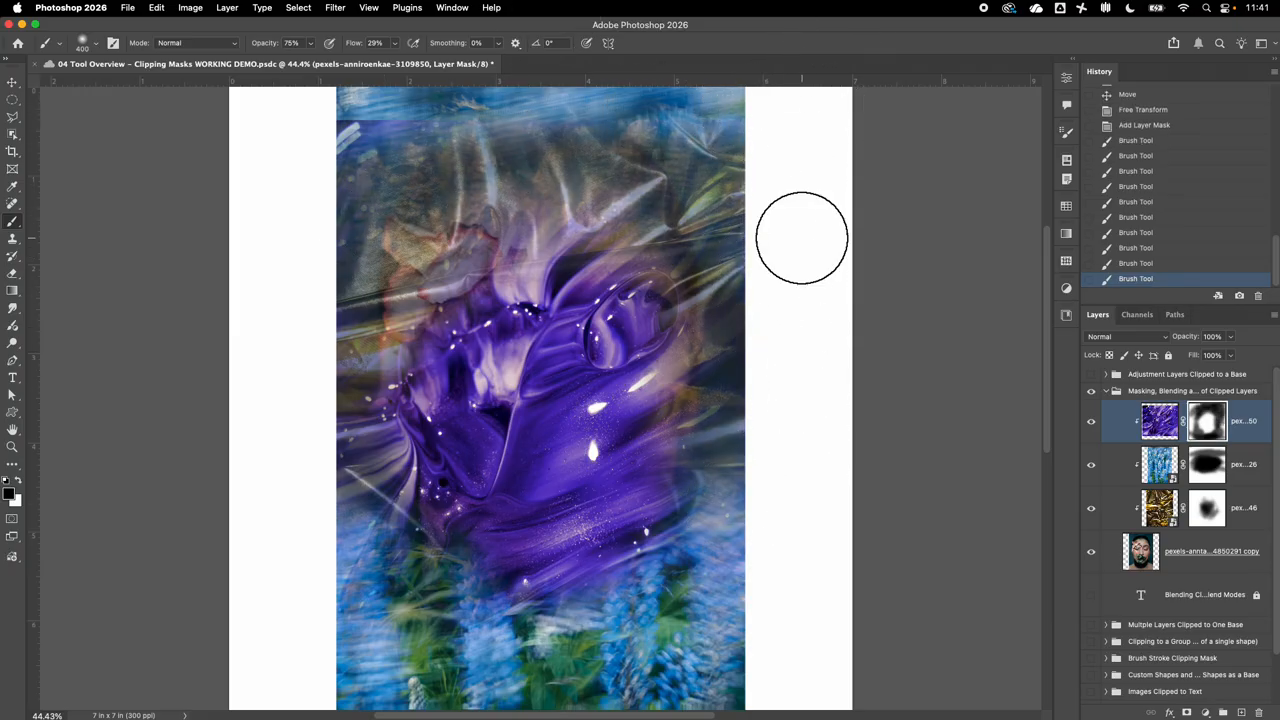
Examine the blend mode options for the purple paint layer and keep it at Normal.
click(1163, 425)
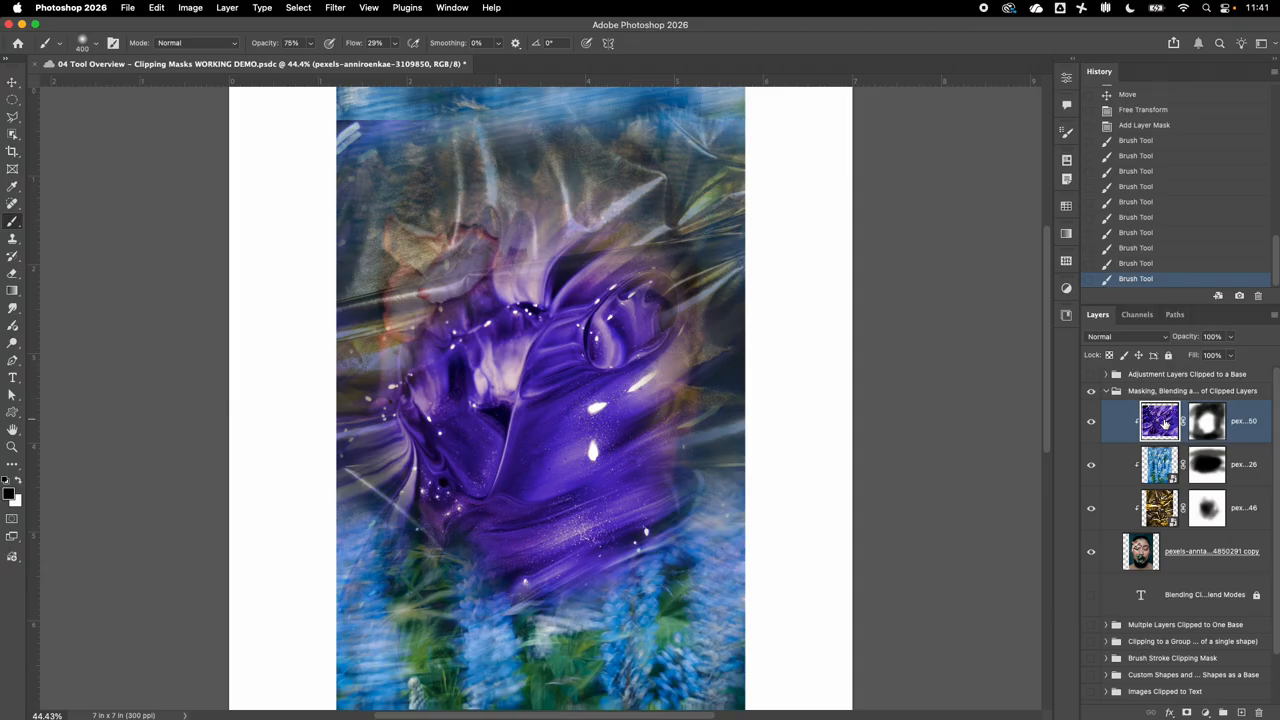
click(1167, 340)
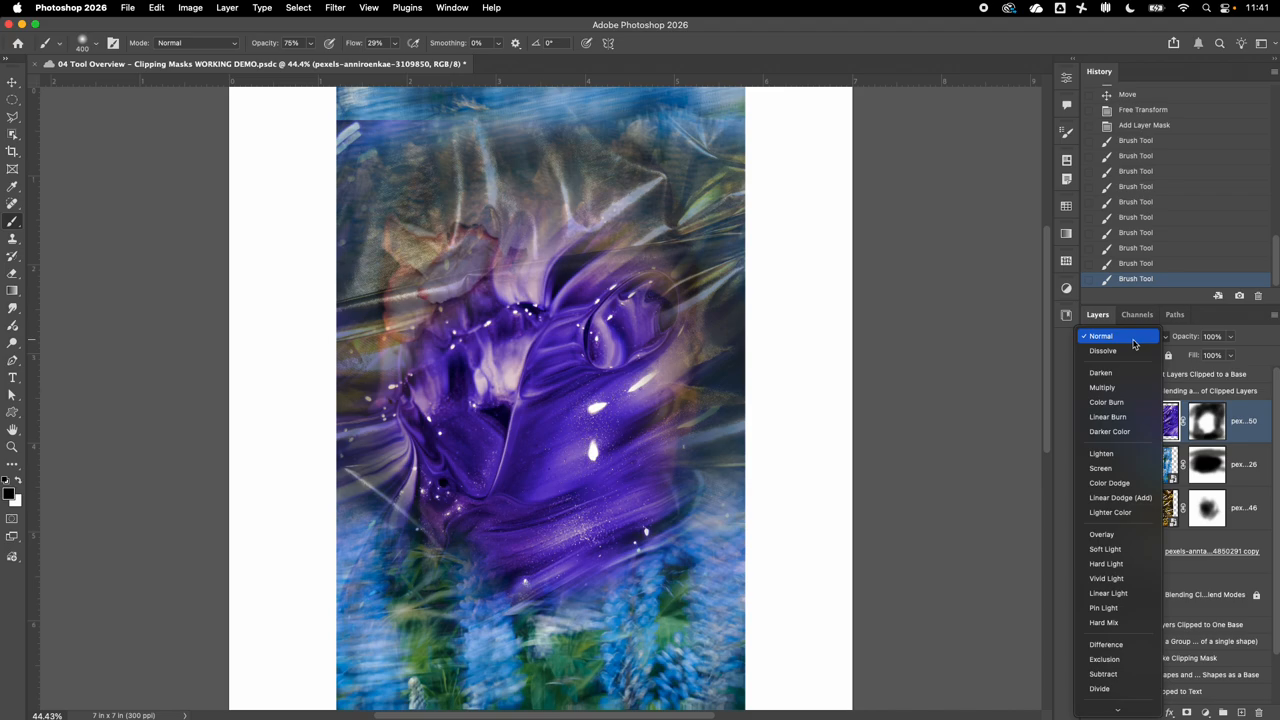
click(1135, 338)
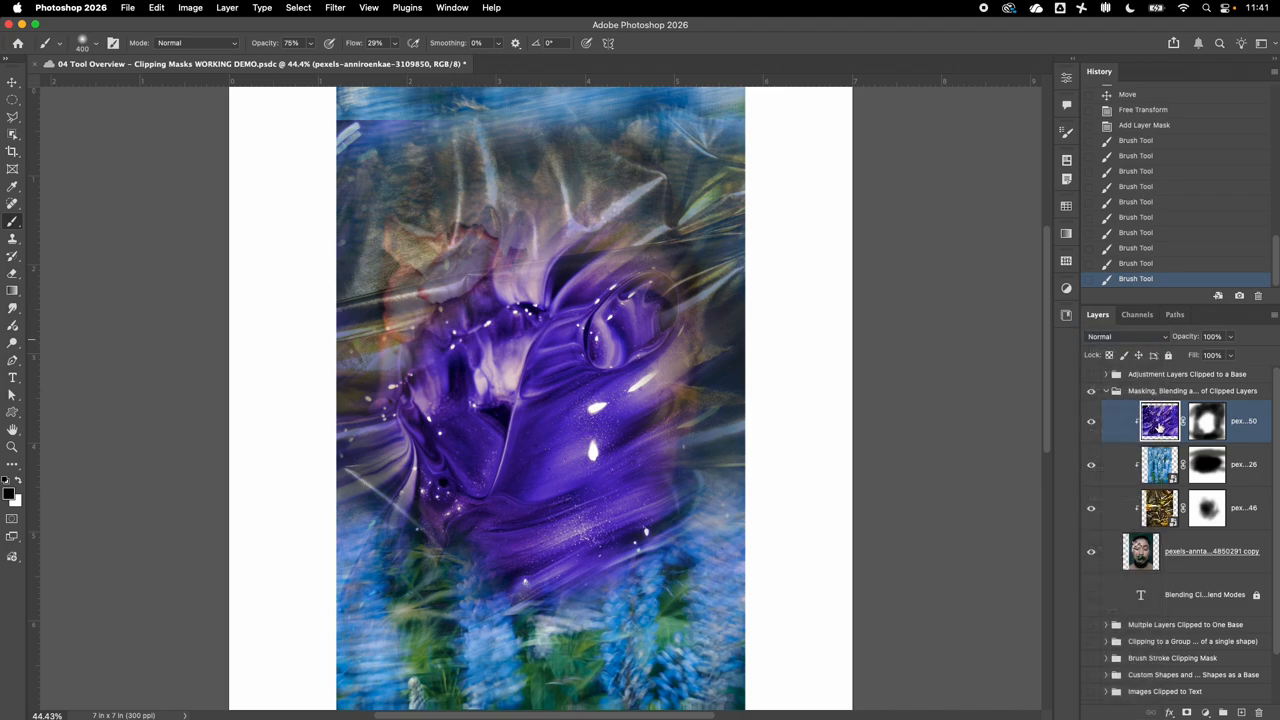
Preview blend modes such as Hard Mix and Screen on the purple paint layer without applying any of them.
click(1163, 341)
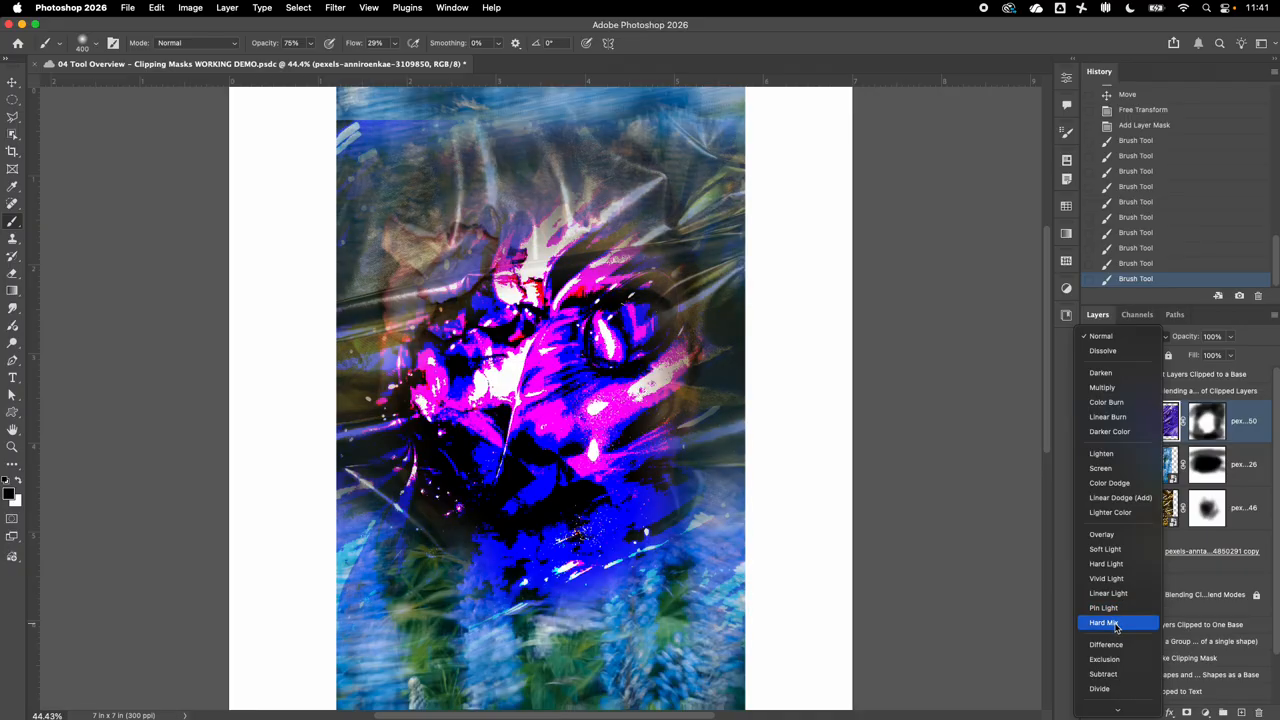
scroll(1118, 644, down, 2)
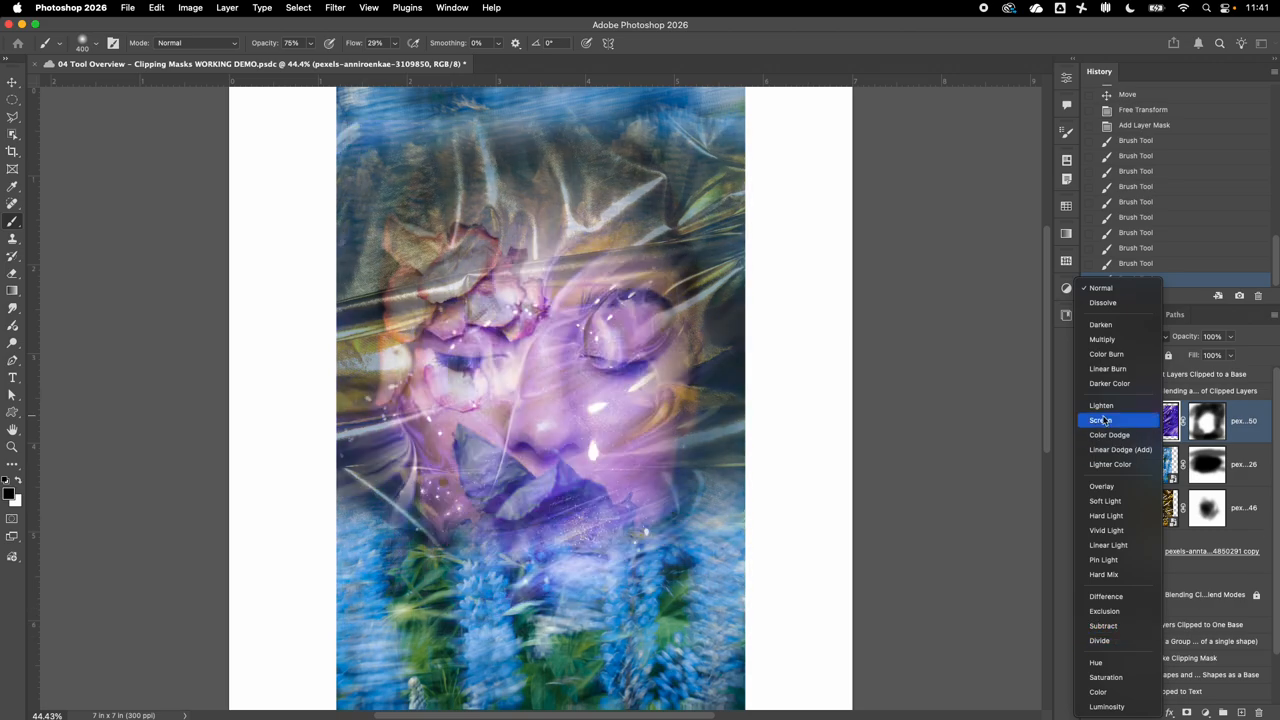
click(988, 452)
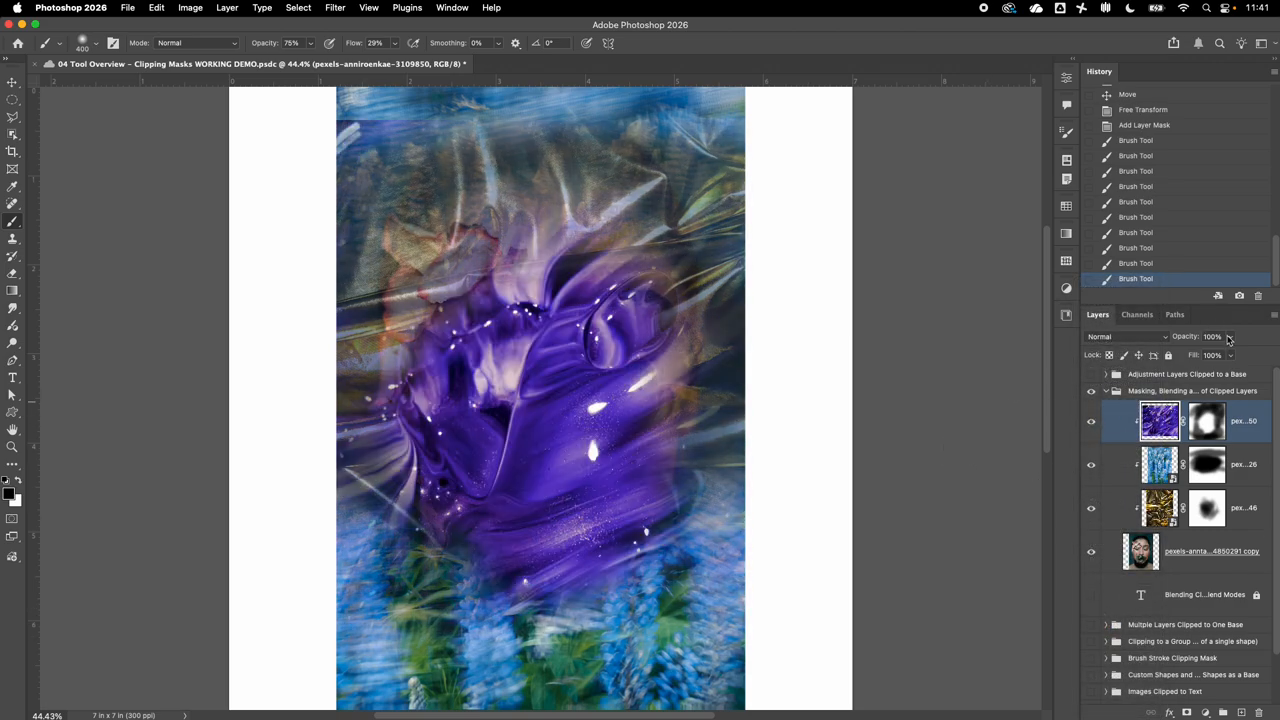
Lower the purple paint layer's opacity to 59% and set its blend mode to Overlay.
click(1229, 339)
drag(1207, 355, 1205, 357)
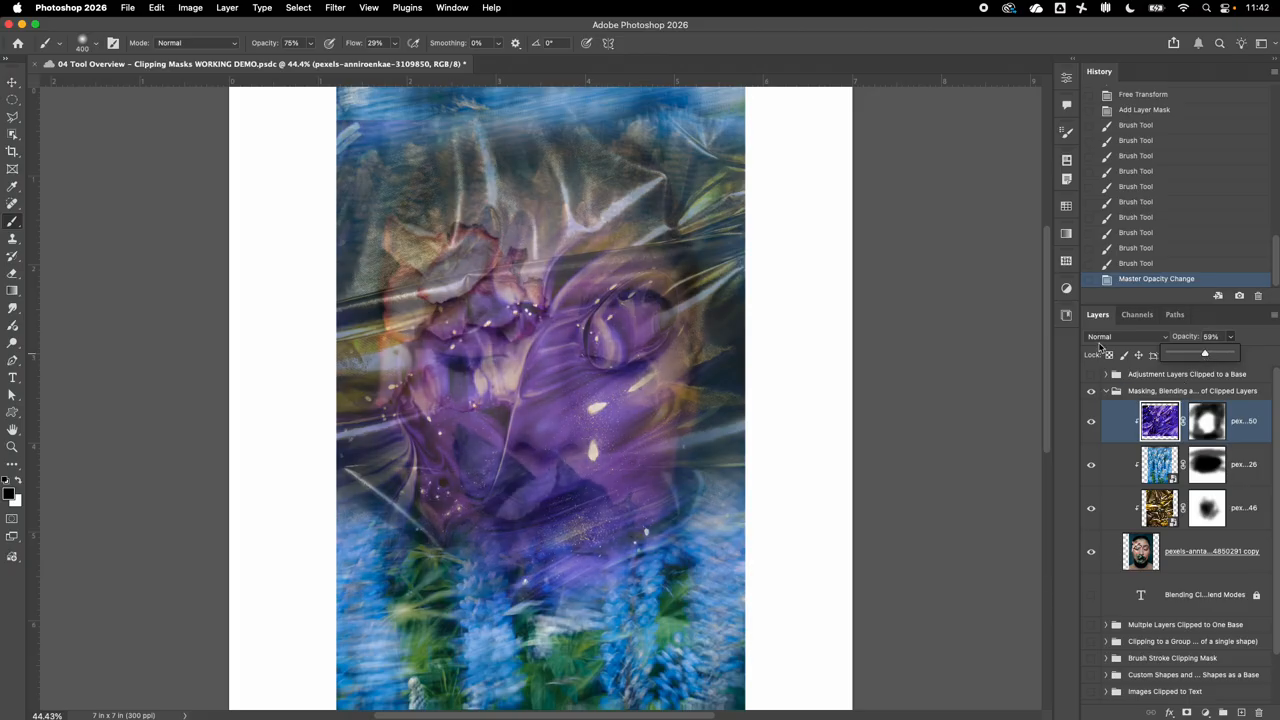
click(1162, 339)
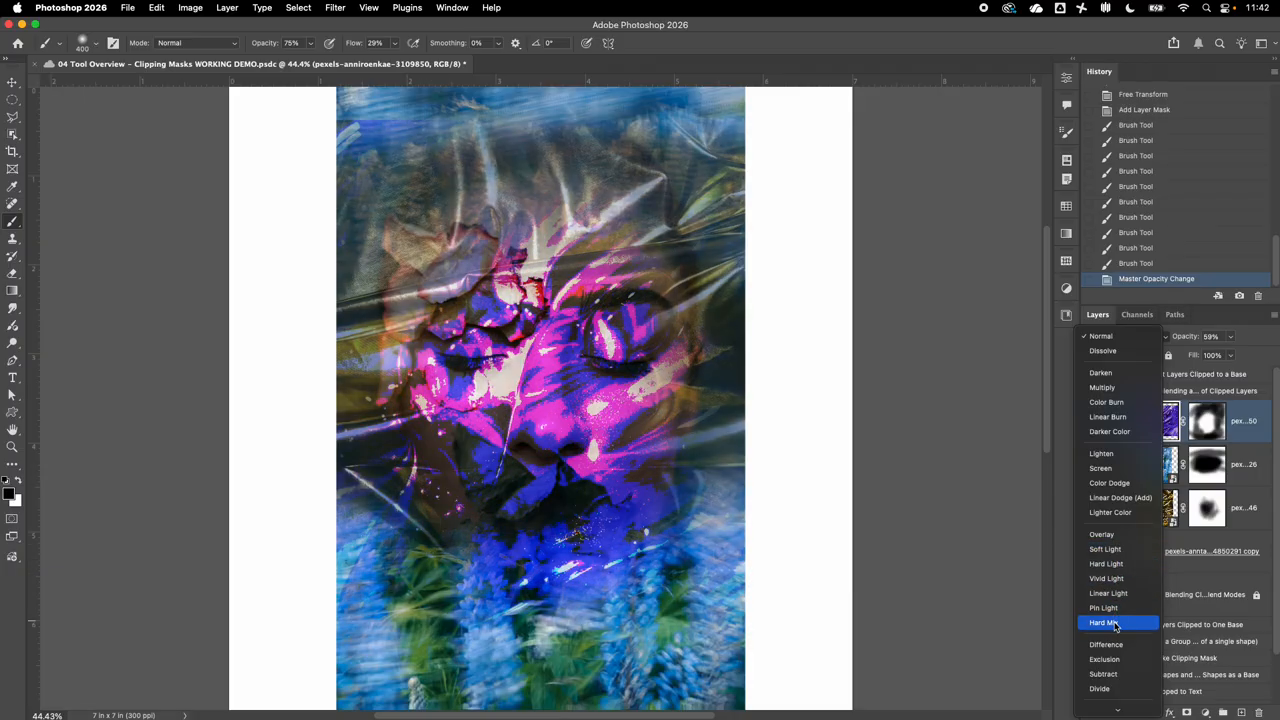
scroll(1116, 612, down, 3)
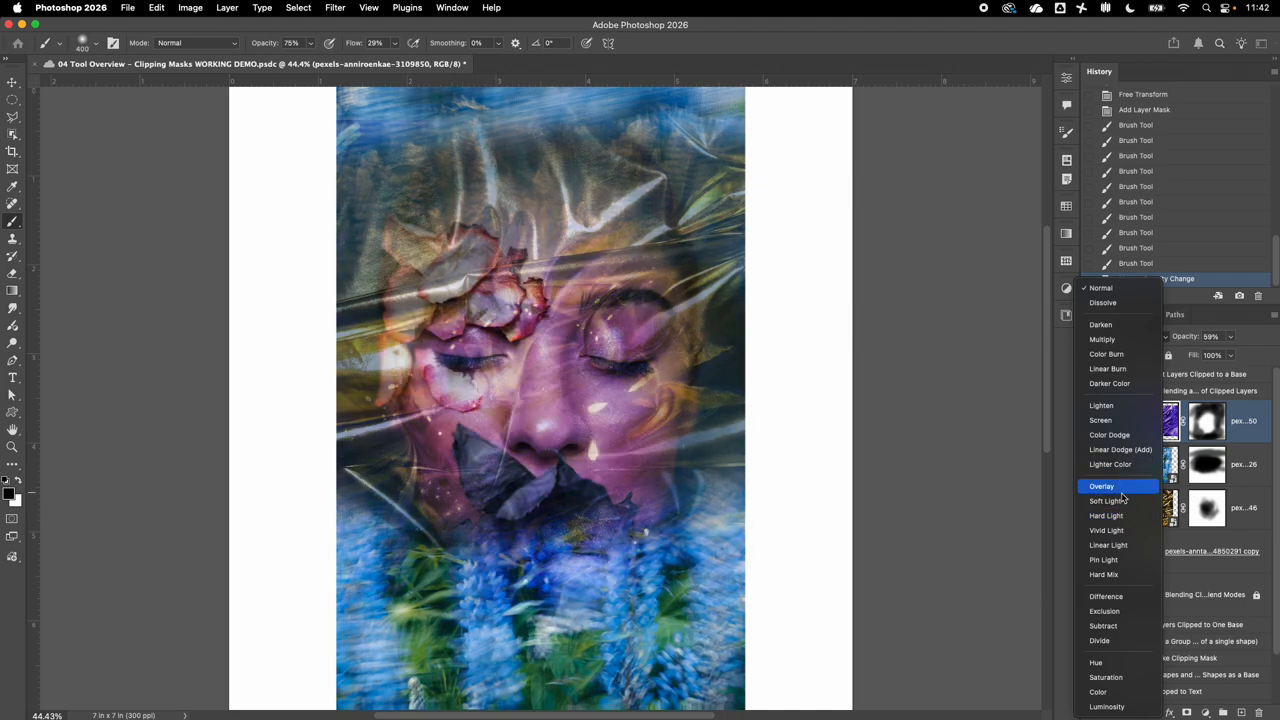
click(1121, 489)
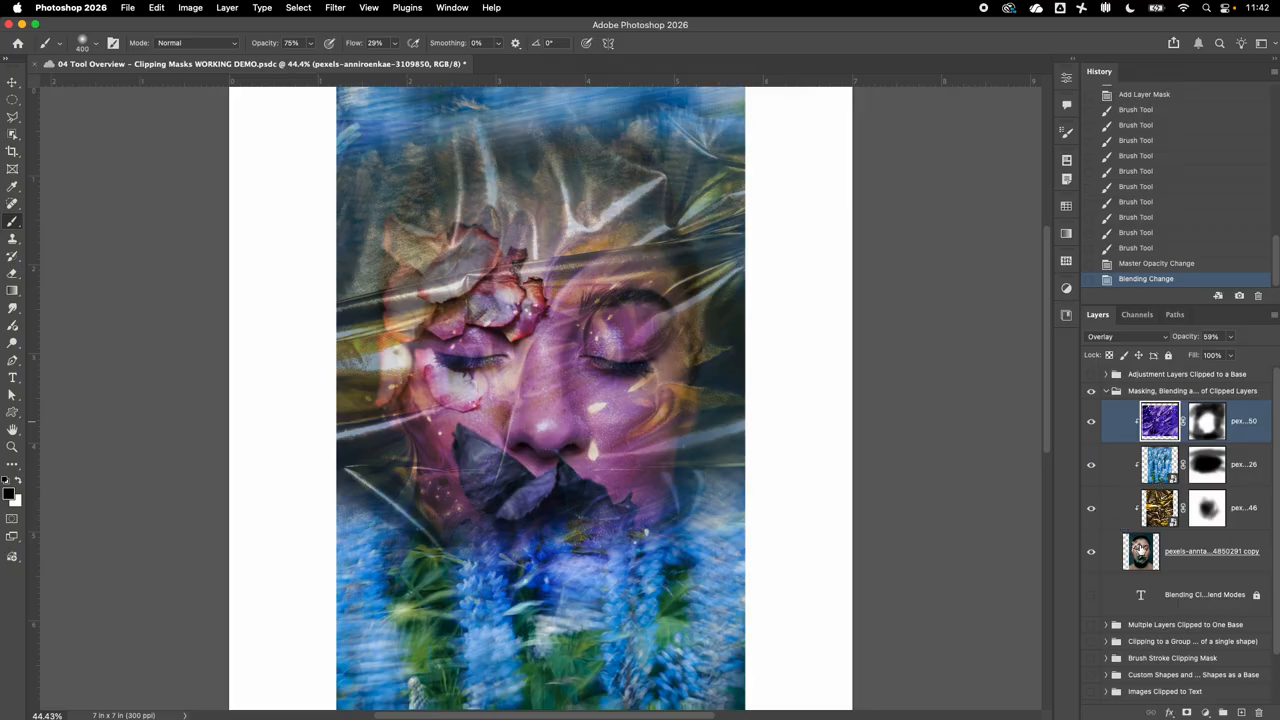
Hide the gold, blue and purple texture layers to view the portrait on its own.
click(1091, 508)
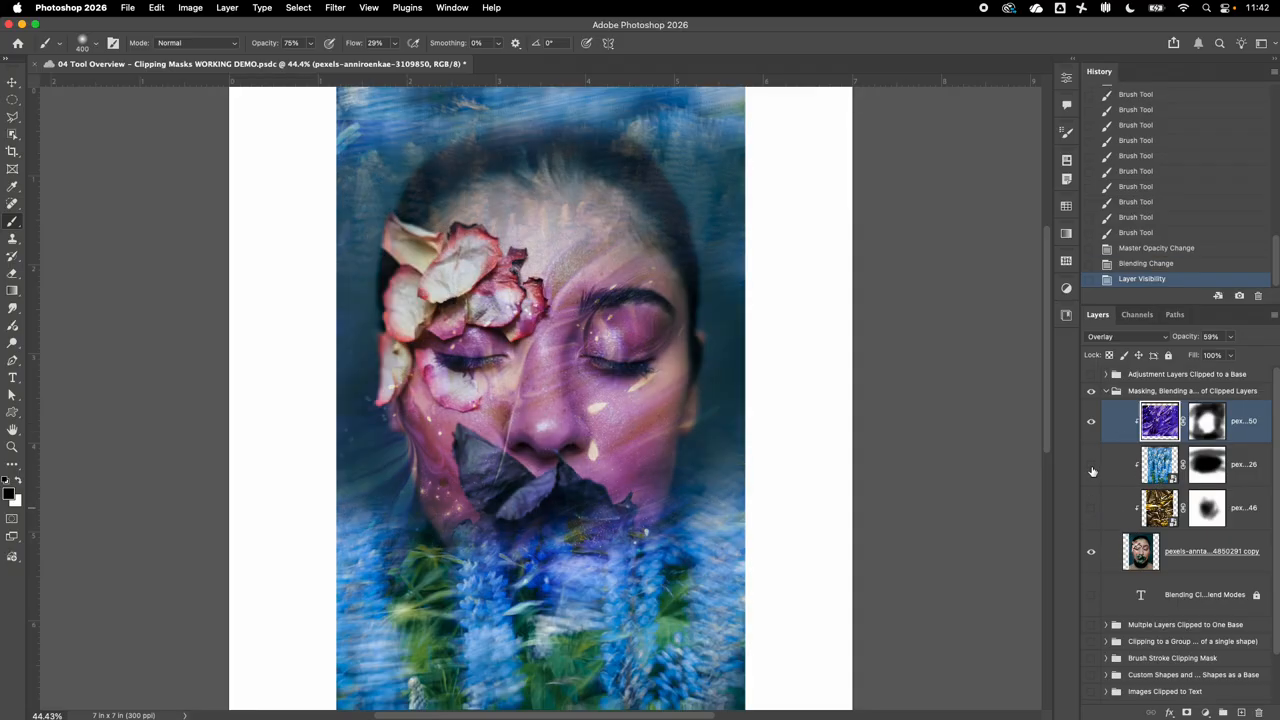
click(1091, 465)
click(1090, 418)
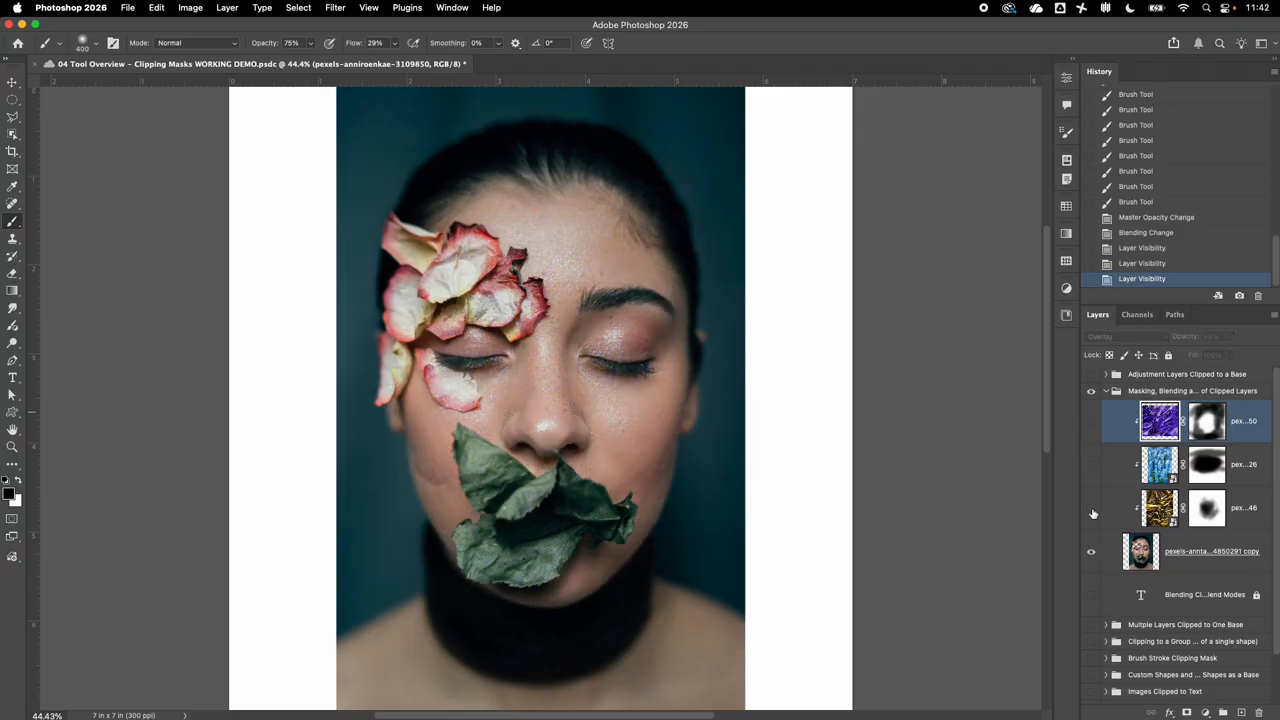
Show the gold, blue and purple texture layers again one by one, selecting each to review its opacity and blend mode.
click(1092, 508)
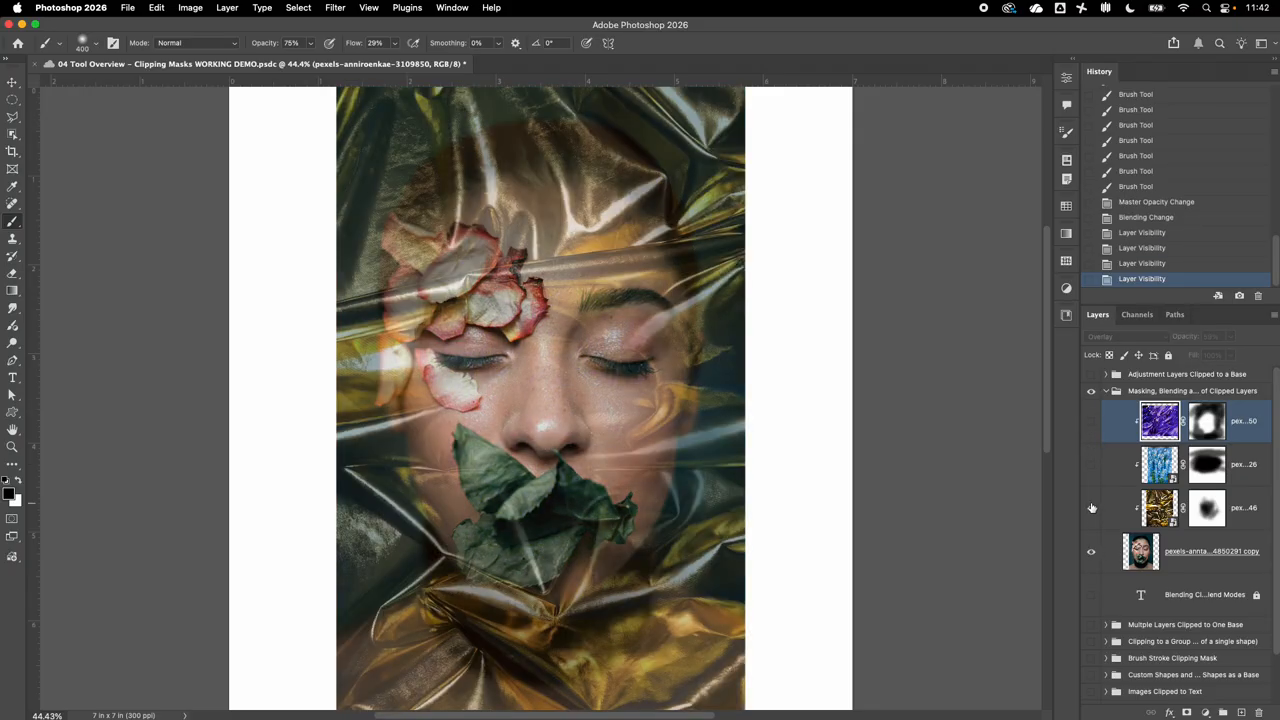
click(1161, 518)
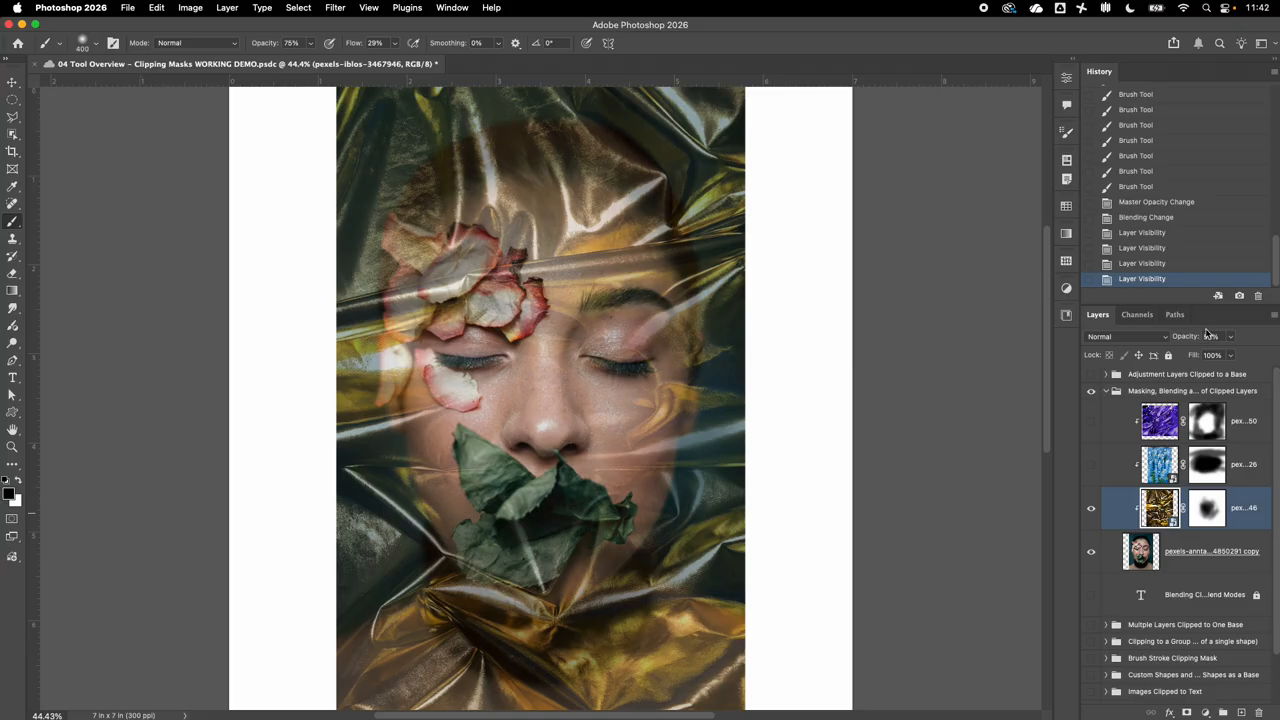
click(1091, 466)
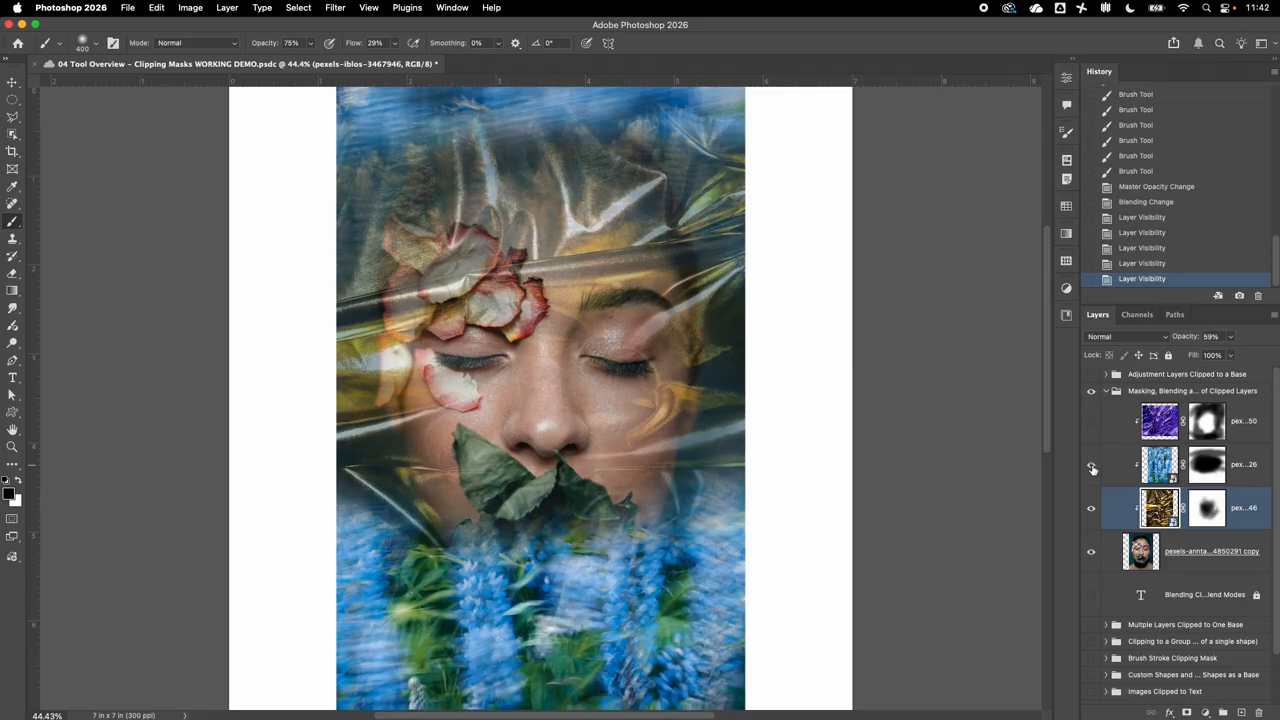
click(1155, 472)
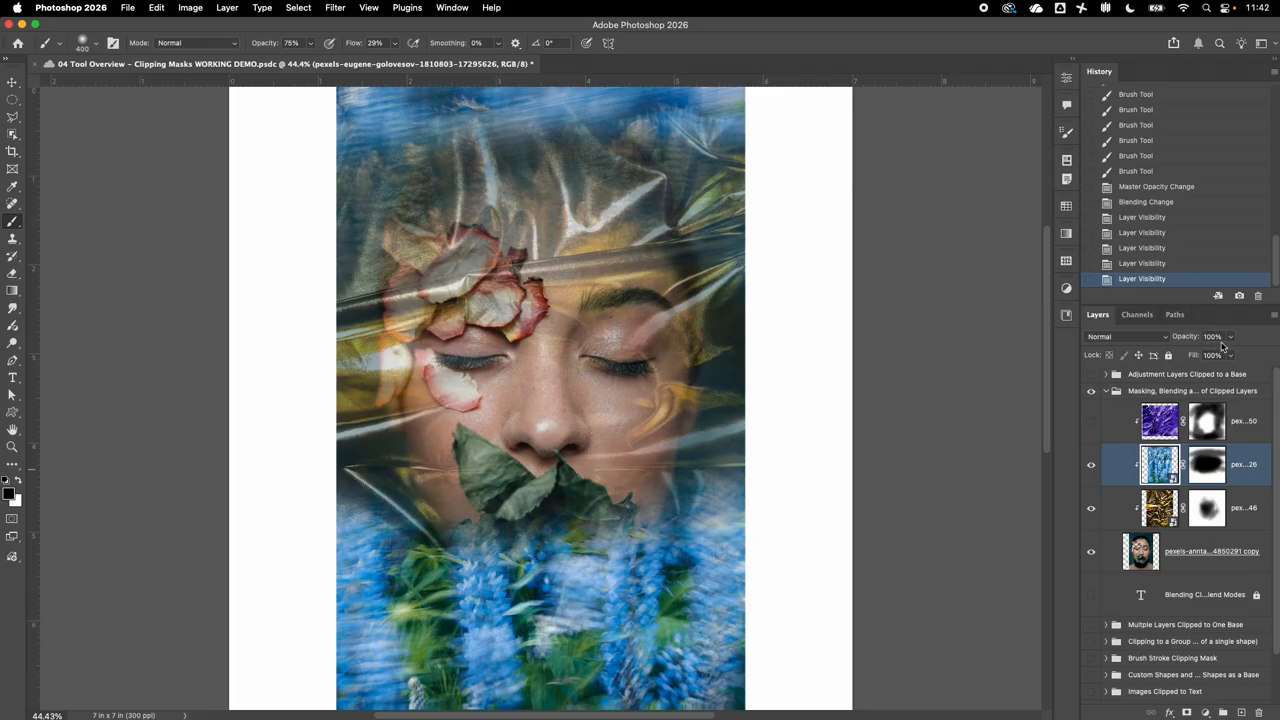
click(1092, 427)
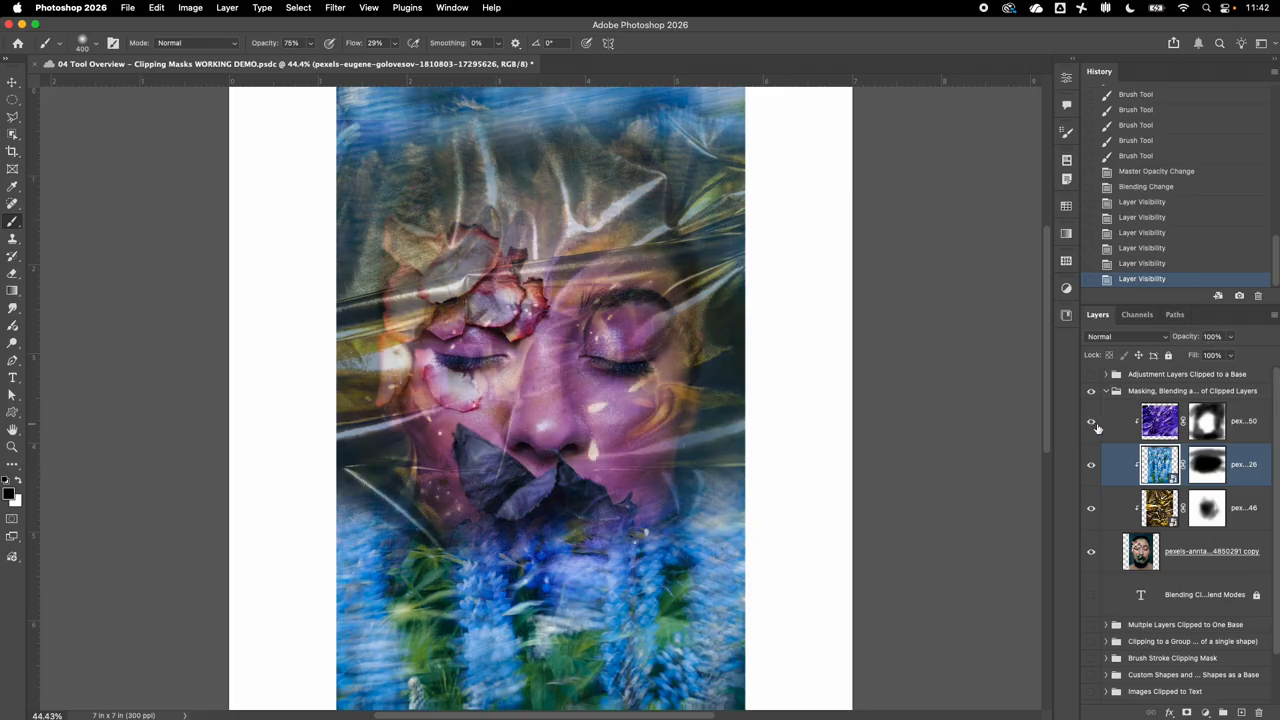
click(1152, 430)
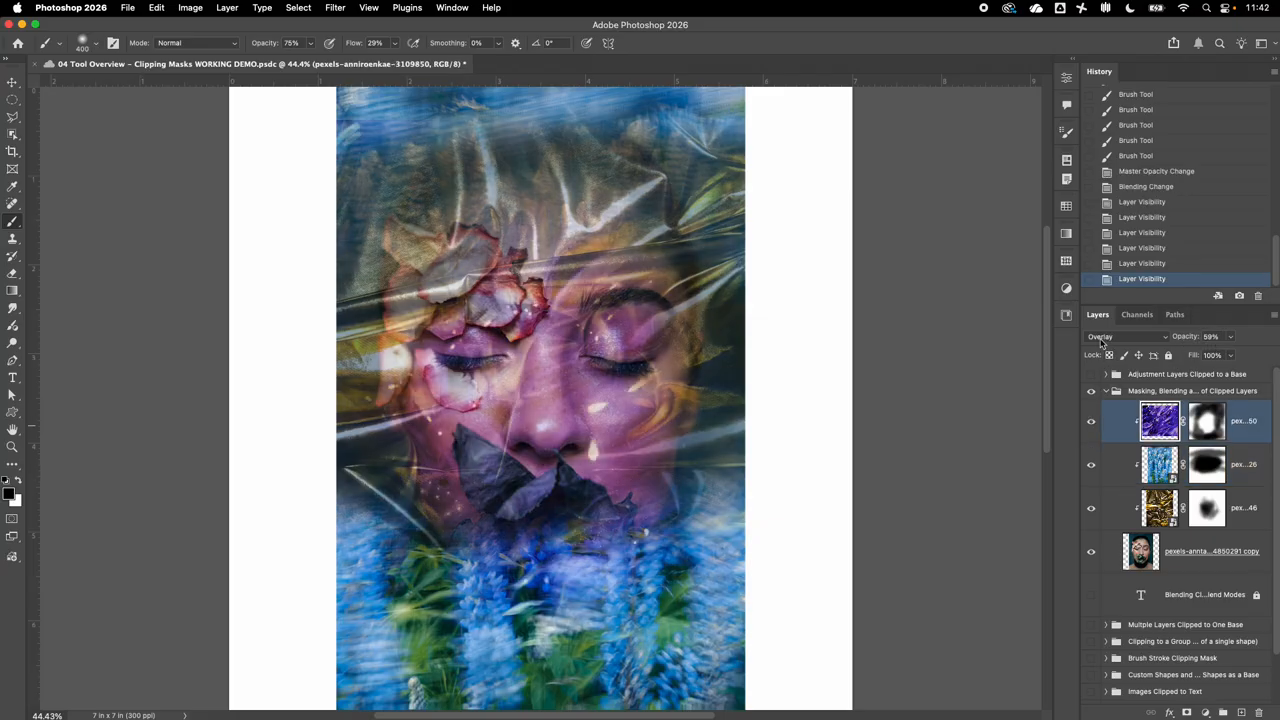